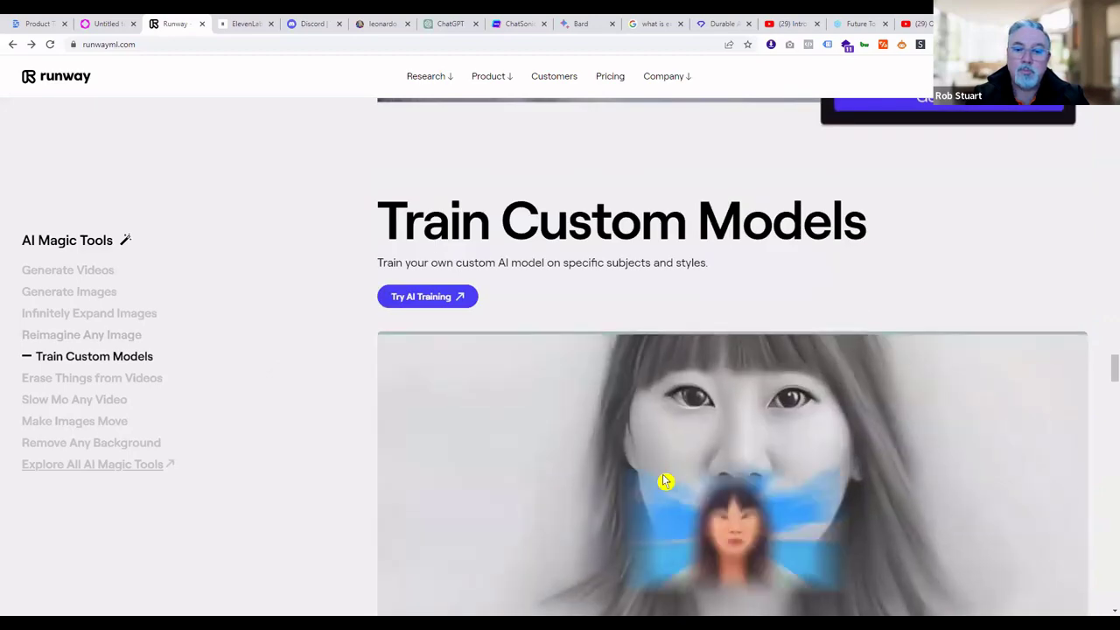
# Examine Runway's AI Magic Tools overview from Train Custom Models through Slow Mo Any Video and Make Images Move to Remove Any Background
pyautogui.scroll(-1, 679, 405)
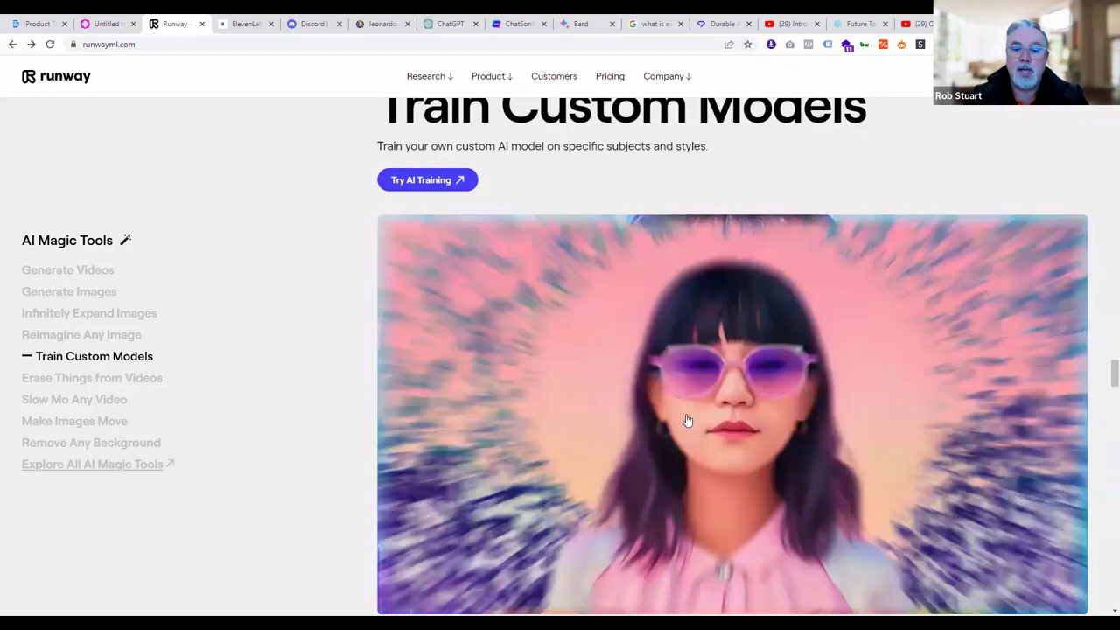
pyautogui.scroll(-10, 696, 417)
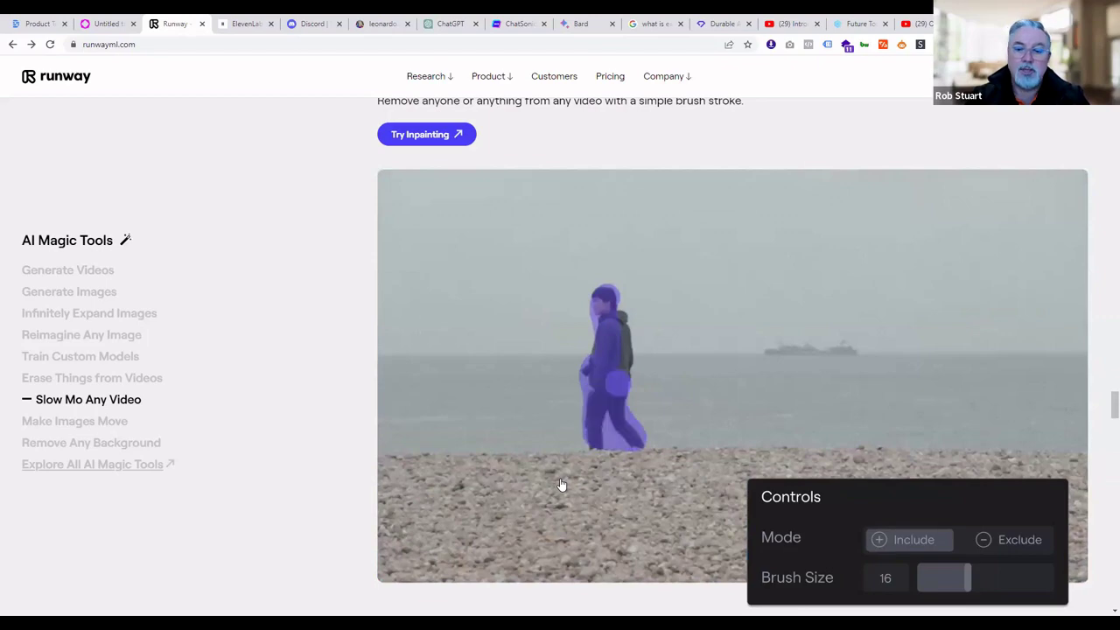
pyautogui.scroll(-8, 584, 468)
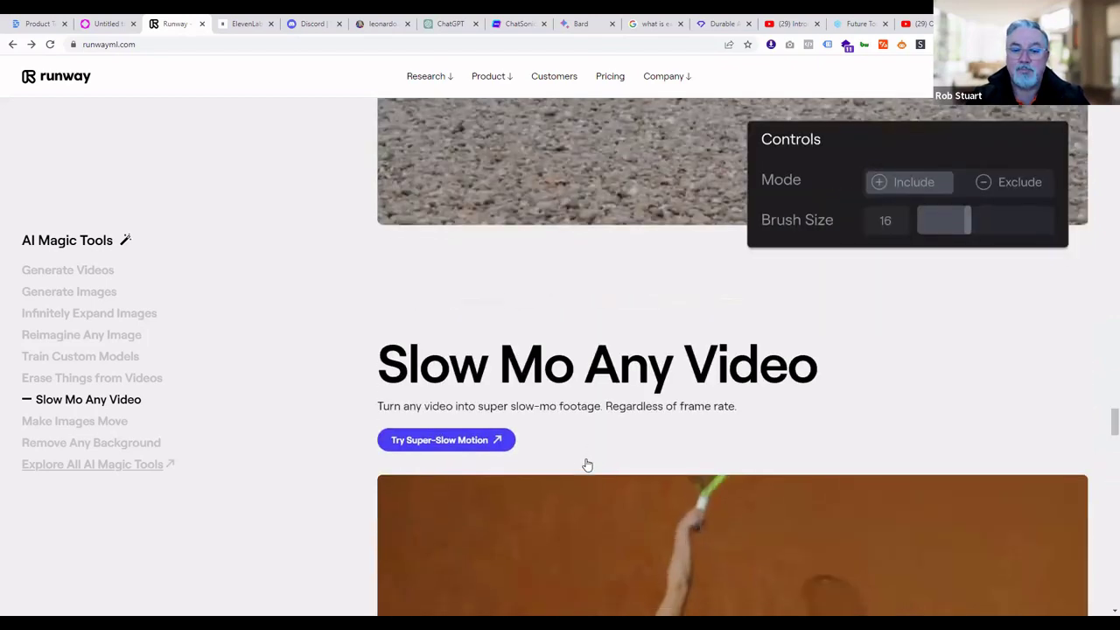
pyautogui.scroll(1, 587, 465)
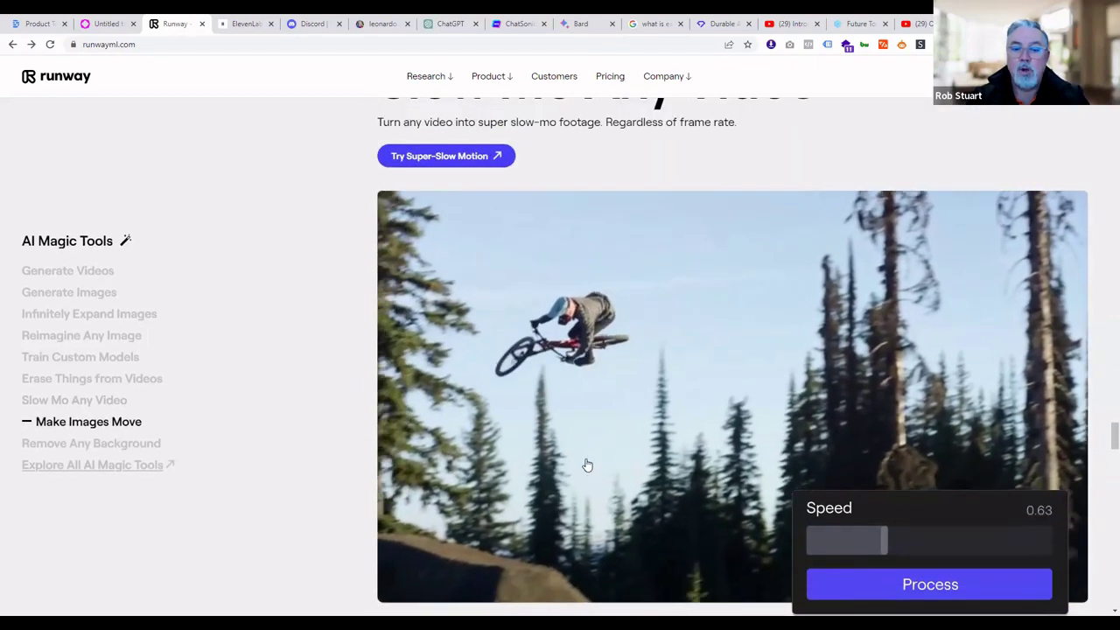
pyautogui.scroll(1, 586, 464)
pyautogui.scroll(-1, 586, 465)
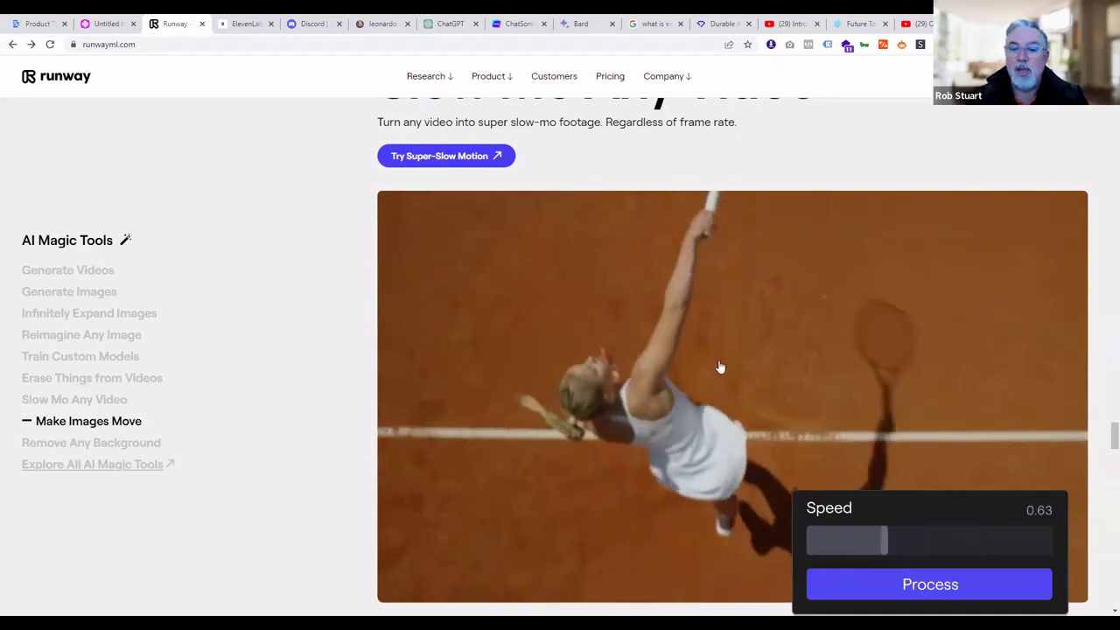
pyautogui.scroll(-7, 613, 505)
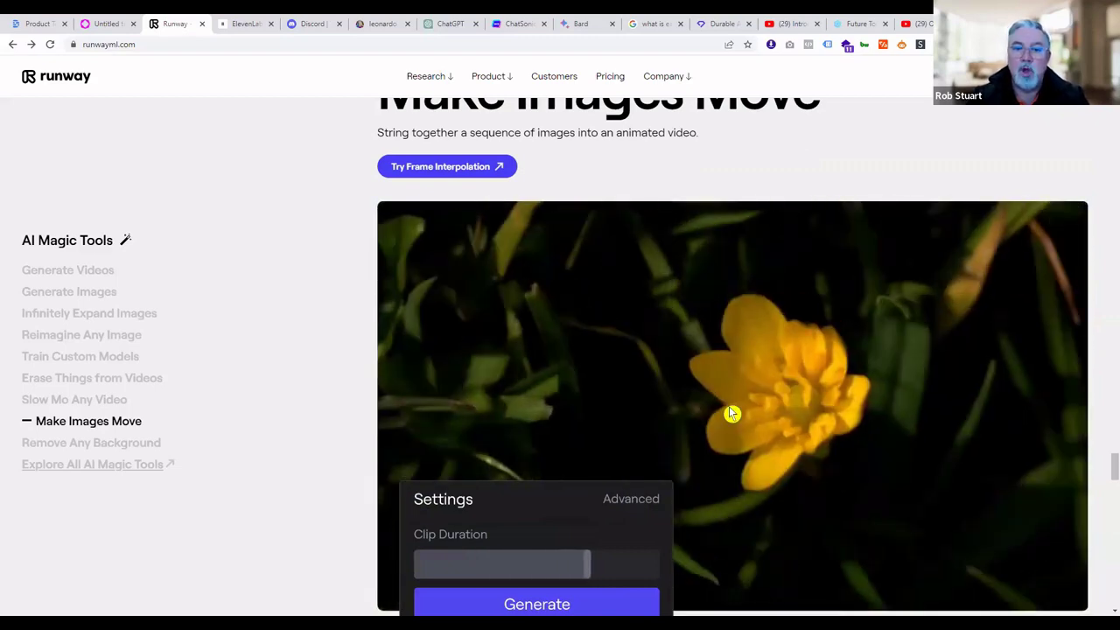
pyautogui.scroll(-3, 732, 413)
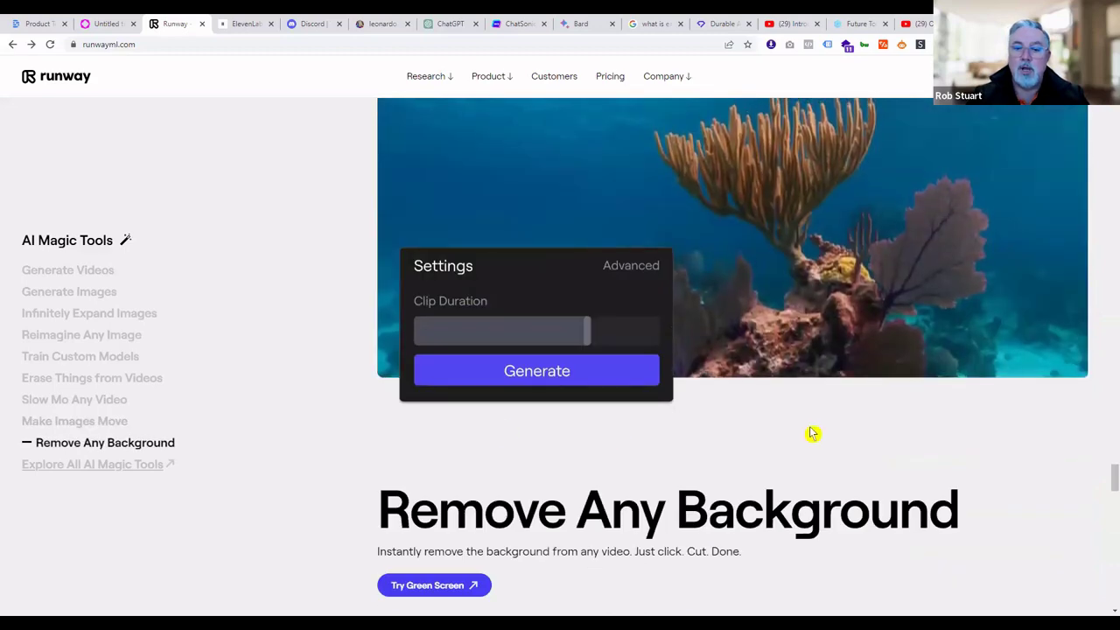
pyautogui.scroll(-3, 812, 433)
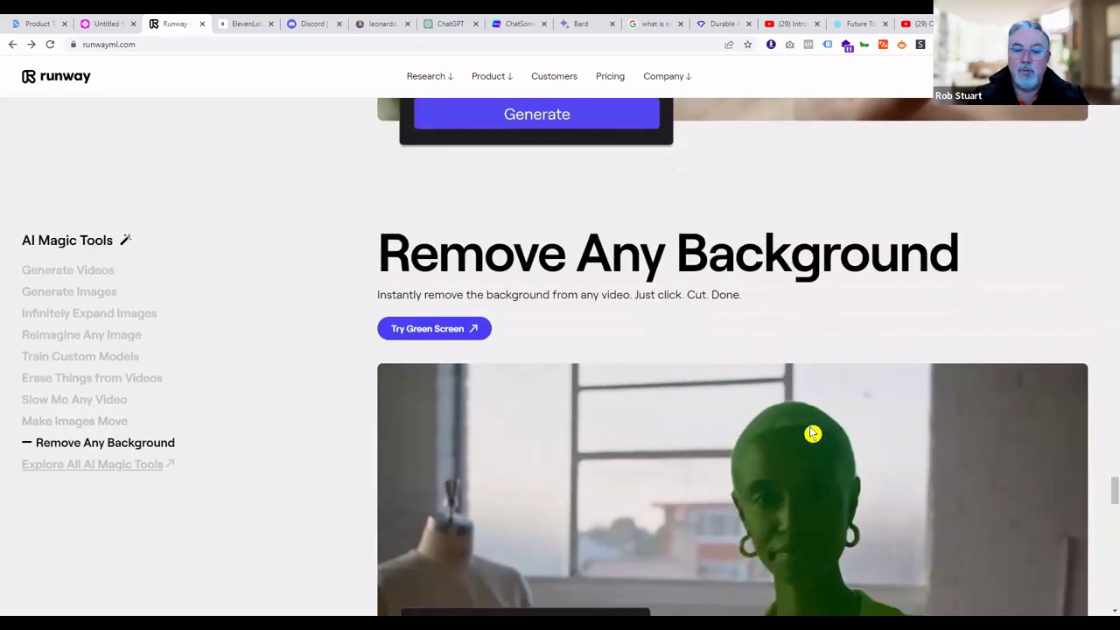
pyautogui.scroll(-3, 813, 433)
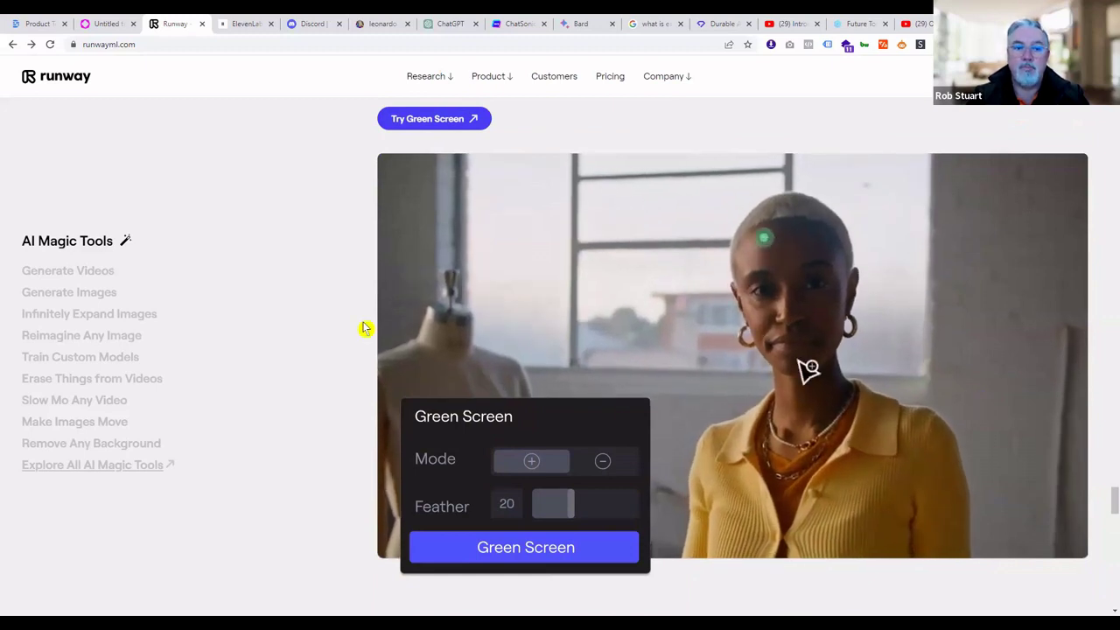
# Switch to ElevenLabs, check the available premade voices, and generate speech from the existing text with the premade/Antoni voice
pyautogui.click(239, 25)
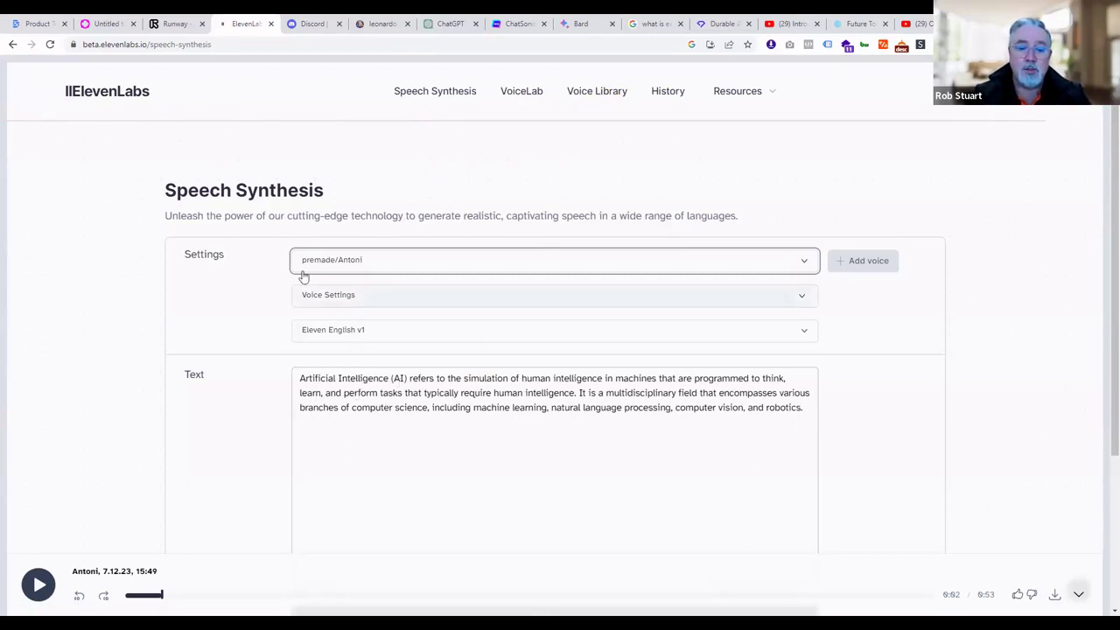
pyautogui.click(803, 266)
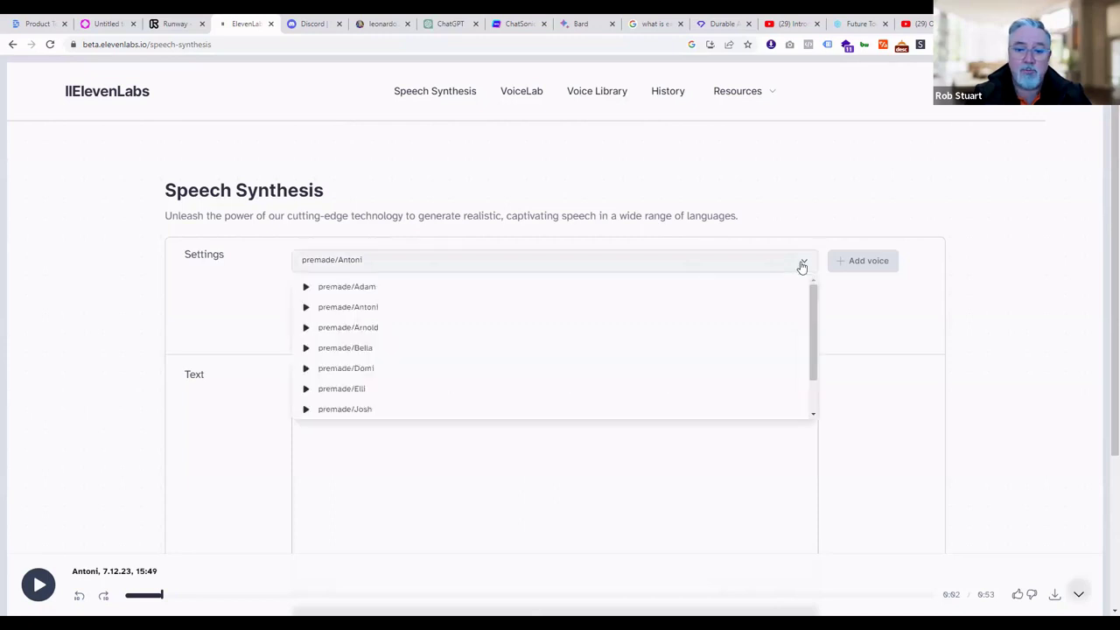
pyautogui.click(802, 266)
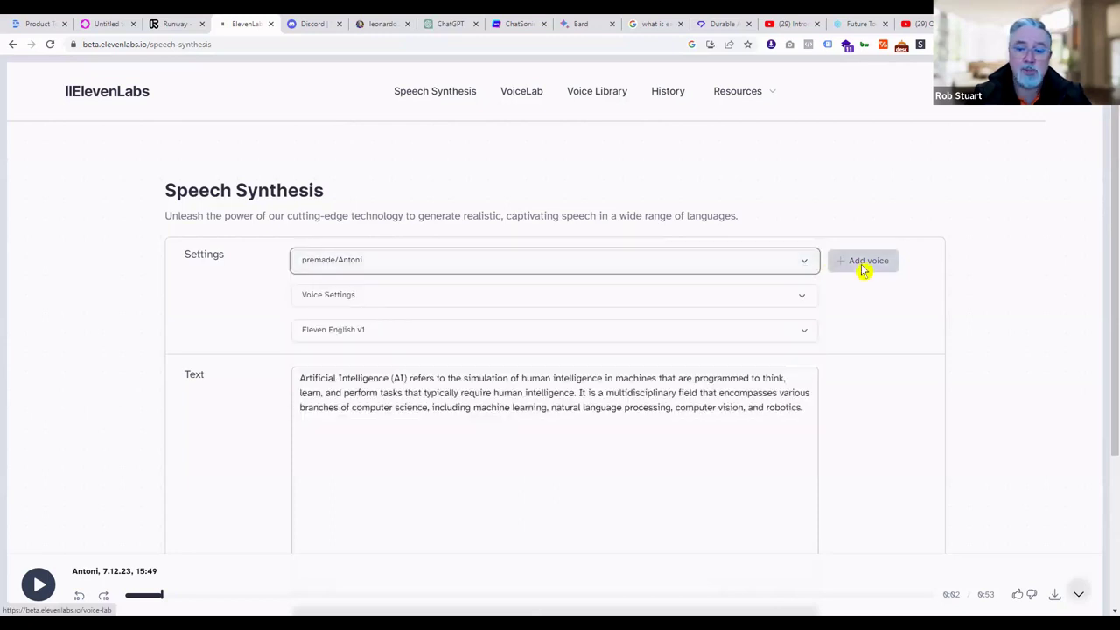
pyautogui.scroll(-2, 640, 443)
pyautogui.click(614, 447)
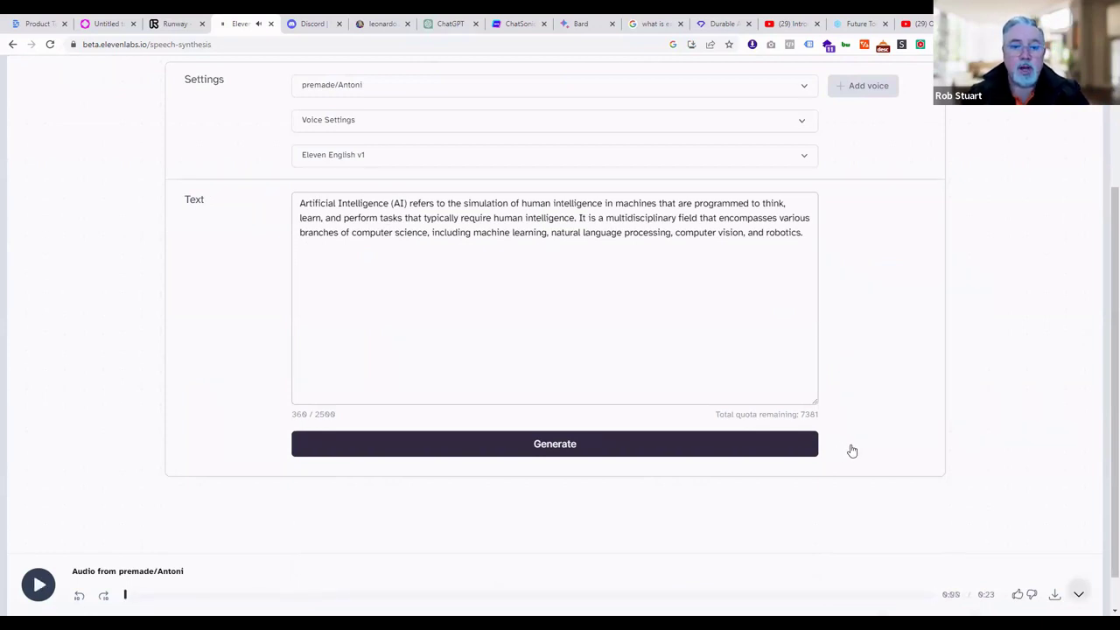
# Expand the Voice Settings on the Speech Synthesis page to review the Stability and Clarity + Similarity Enhancement sliders
pyautogui.scroll(1, 599, 330)
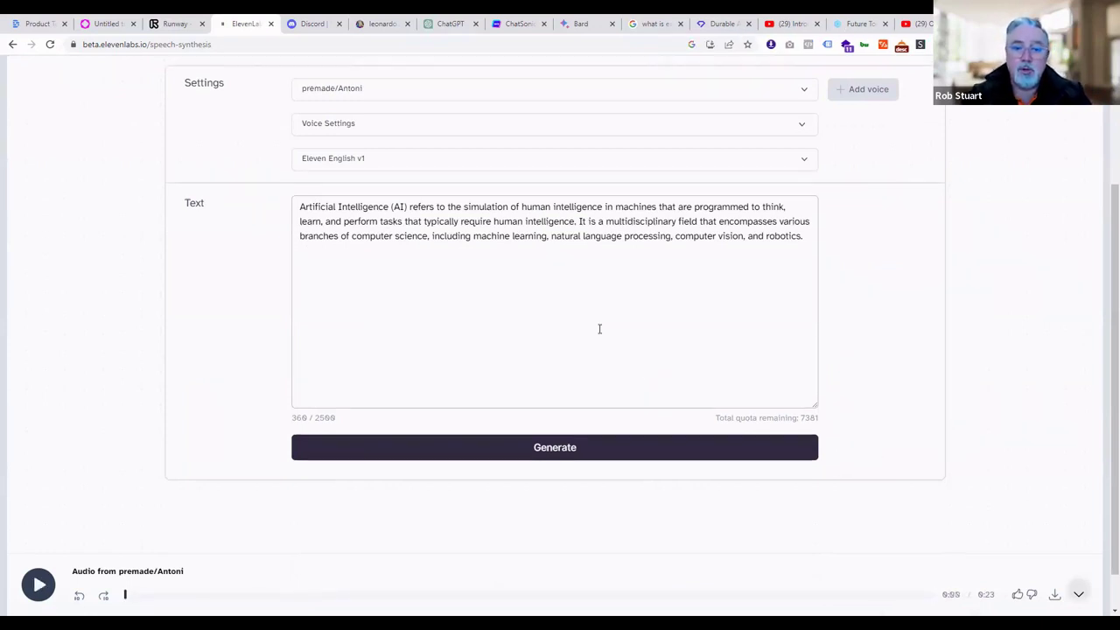
pyautogui.scroll(1, 443, 309)
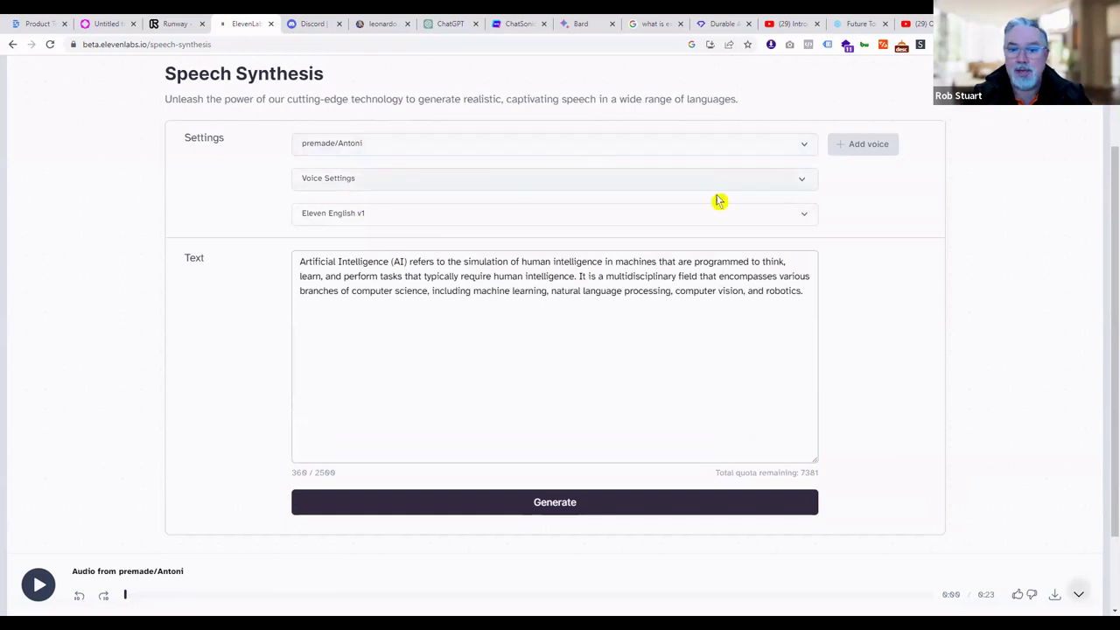
pyautogui.click(796, 187)
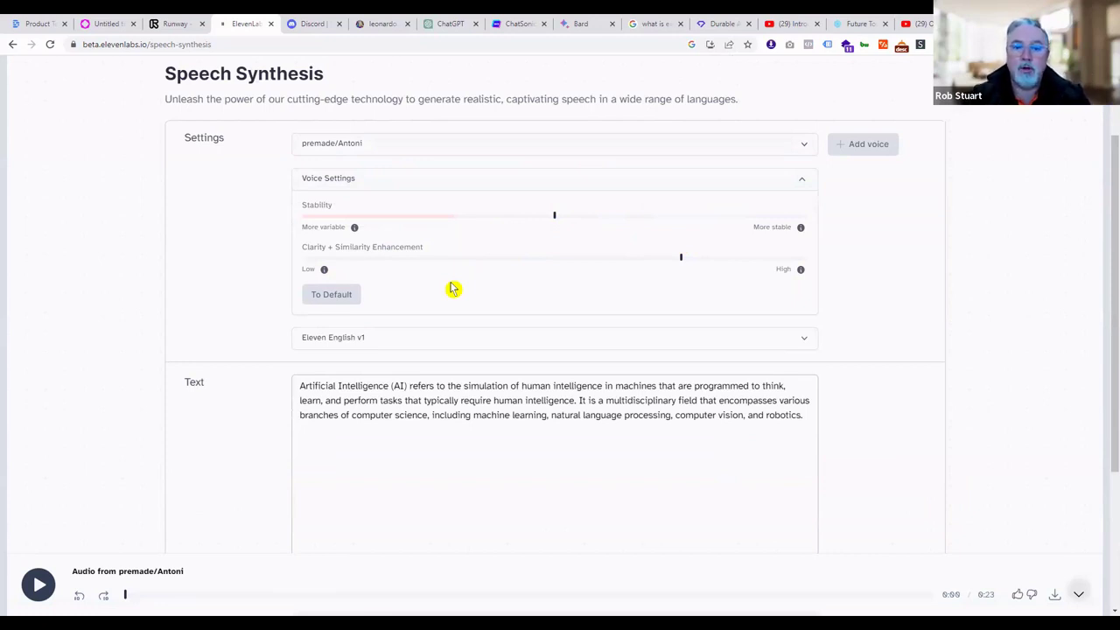
pyautogui.scroll(2, 483, 302)
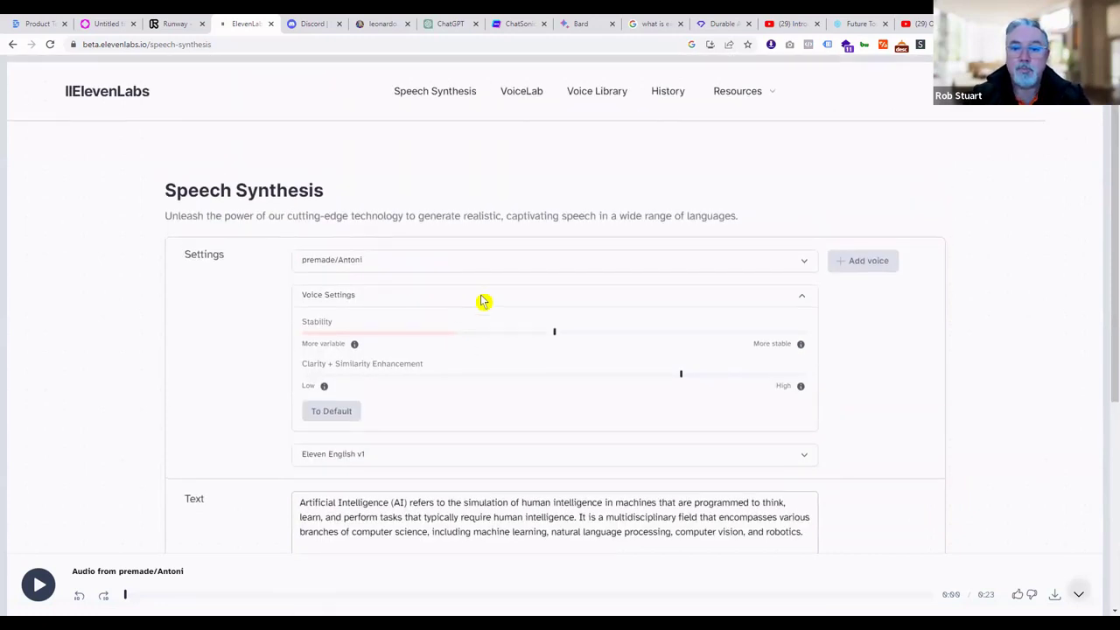
# Open the Voice Library and play the sample of the "Wayne - cool, calm, deep" voice
pyautogui.click(597, 93)
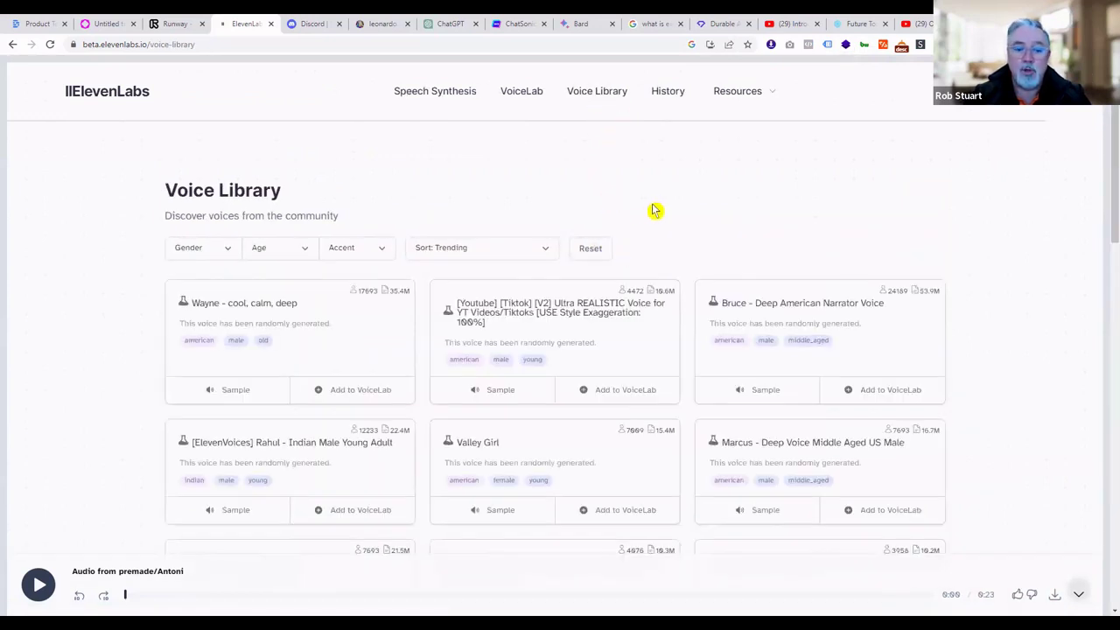
pyautogui.scroll(-1, 616, 200)
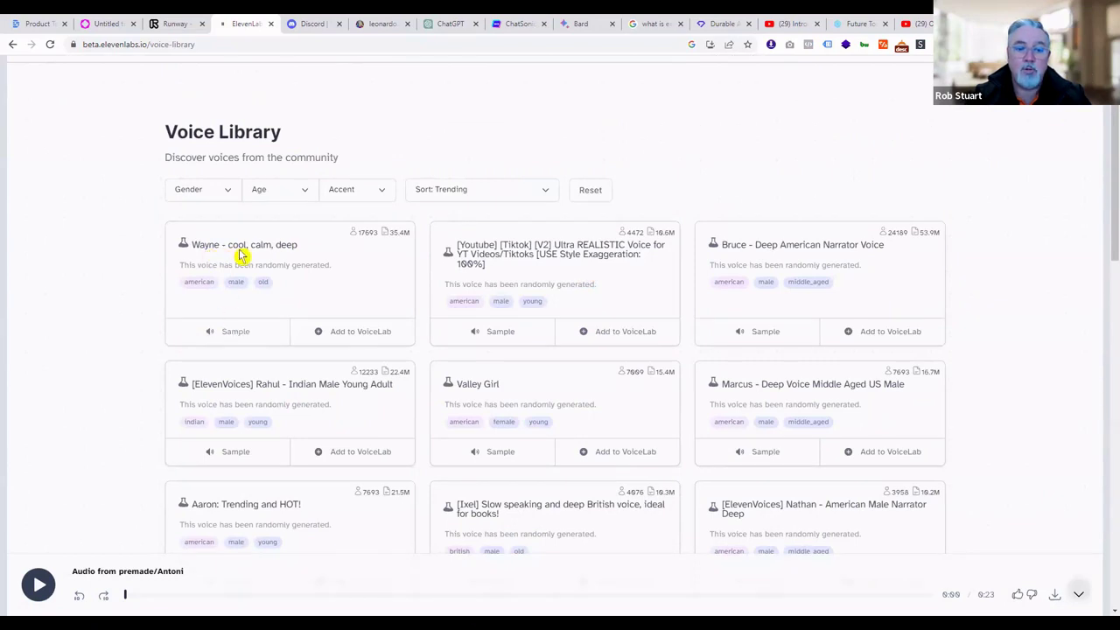
pyautogui.click(238, 333)
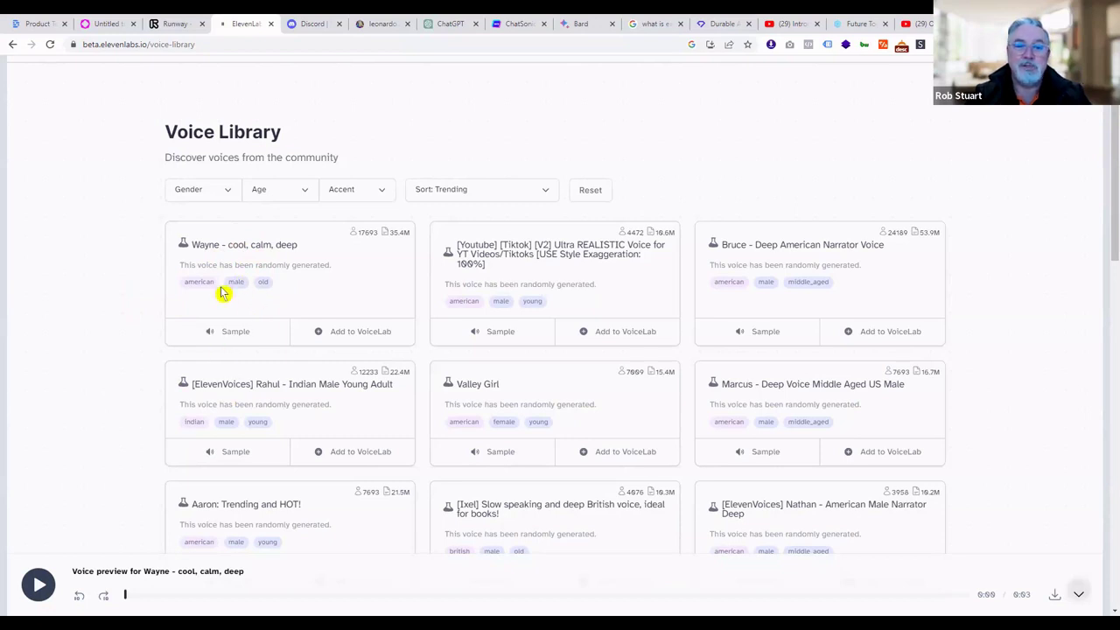
pyautogui.scroll(1, 455, 302)
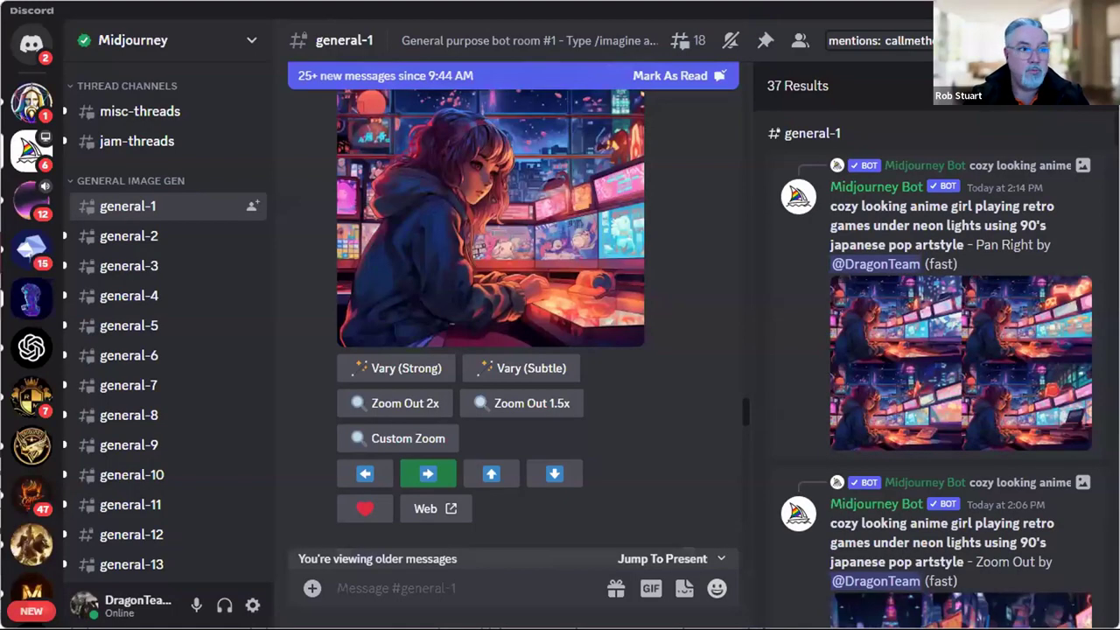
# In Discord's Midjourney general-1 channel, view Image #1 of the anime girl and its Pan Right results enlarged, closing each preview
pyautogui.hotkey('ctrl', '-')
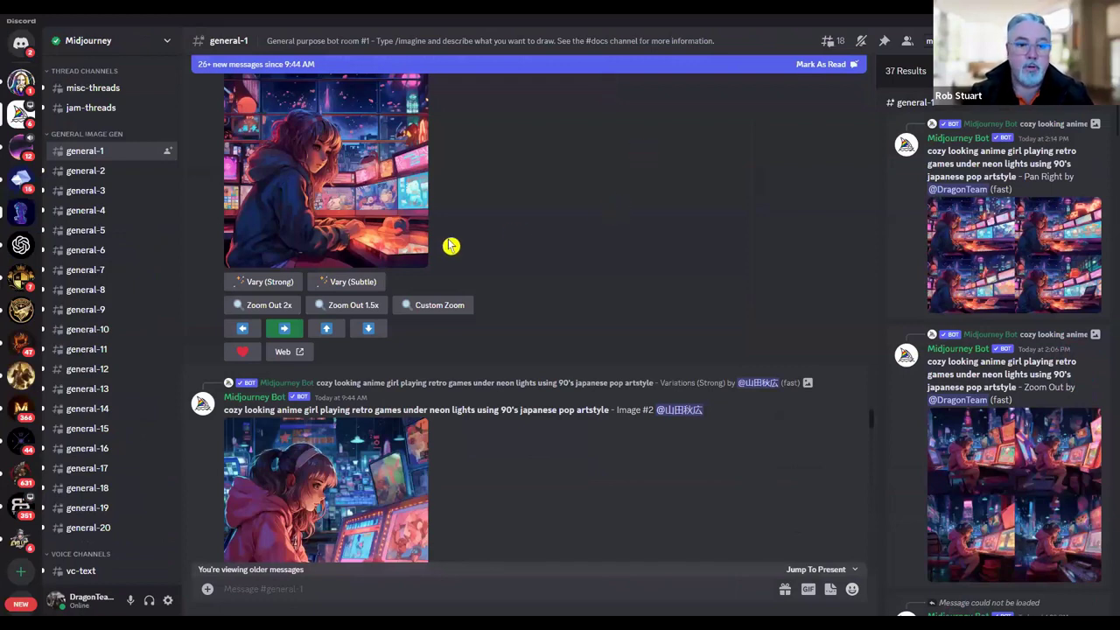
pyautogui.moveTo(112, 214)
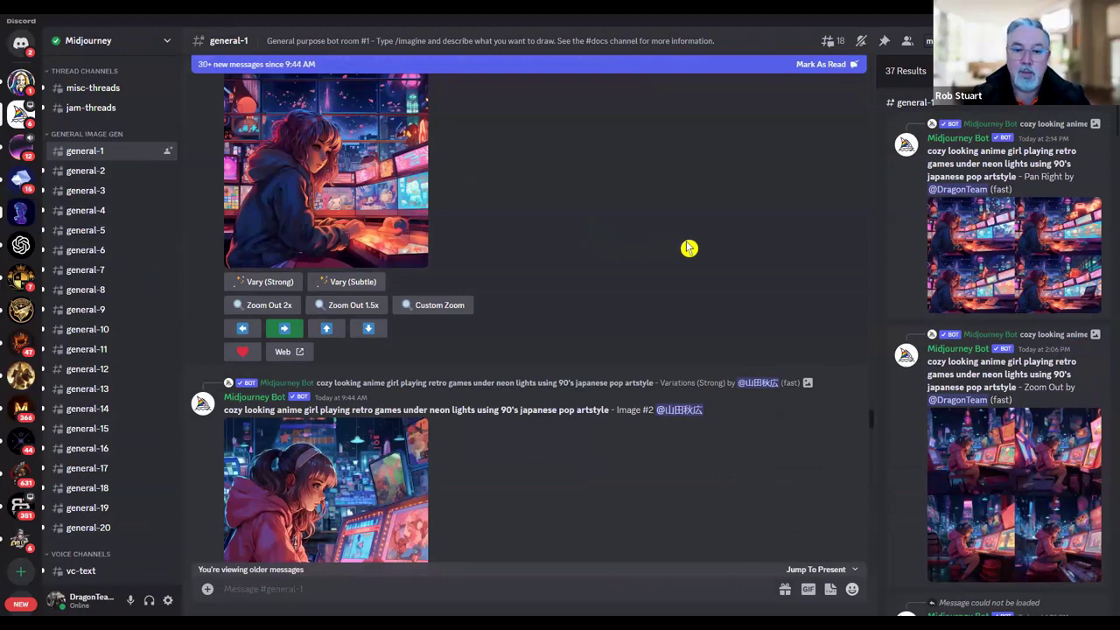
pyautogui.scroll(1, 688, 248)
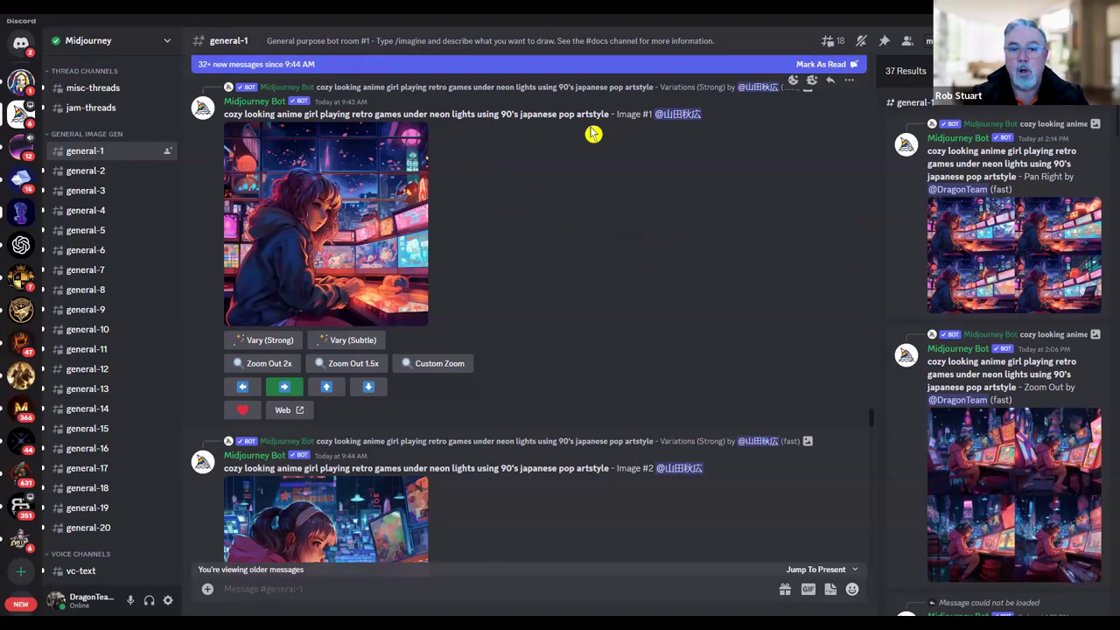
pyautogui.click(362, 226)
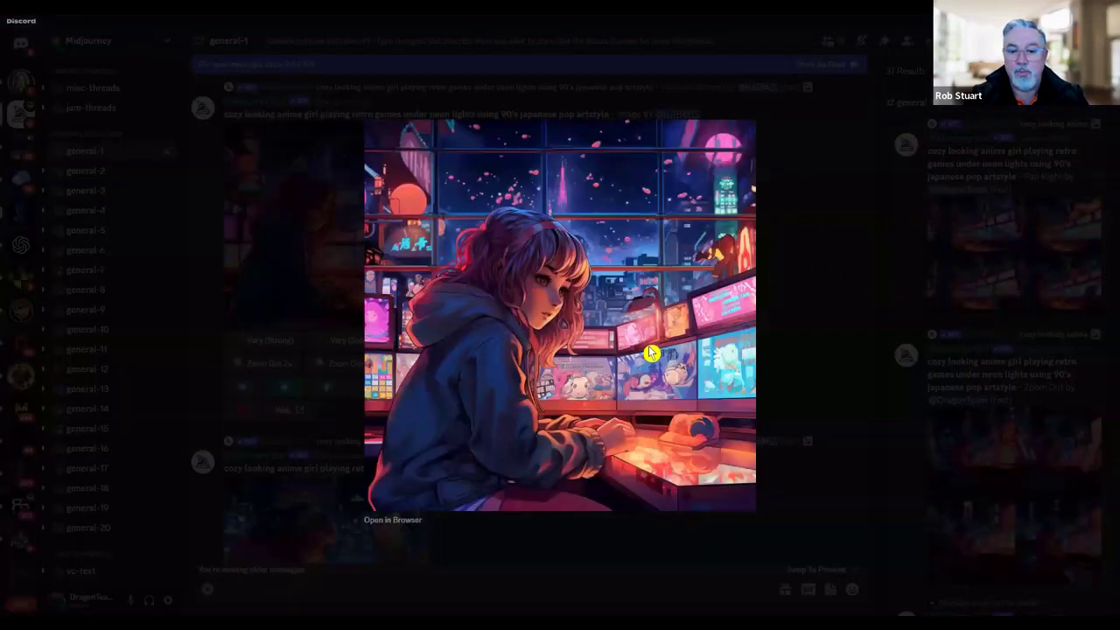
pyautogui.click(814, 355)
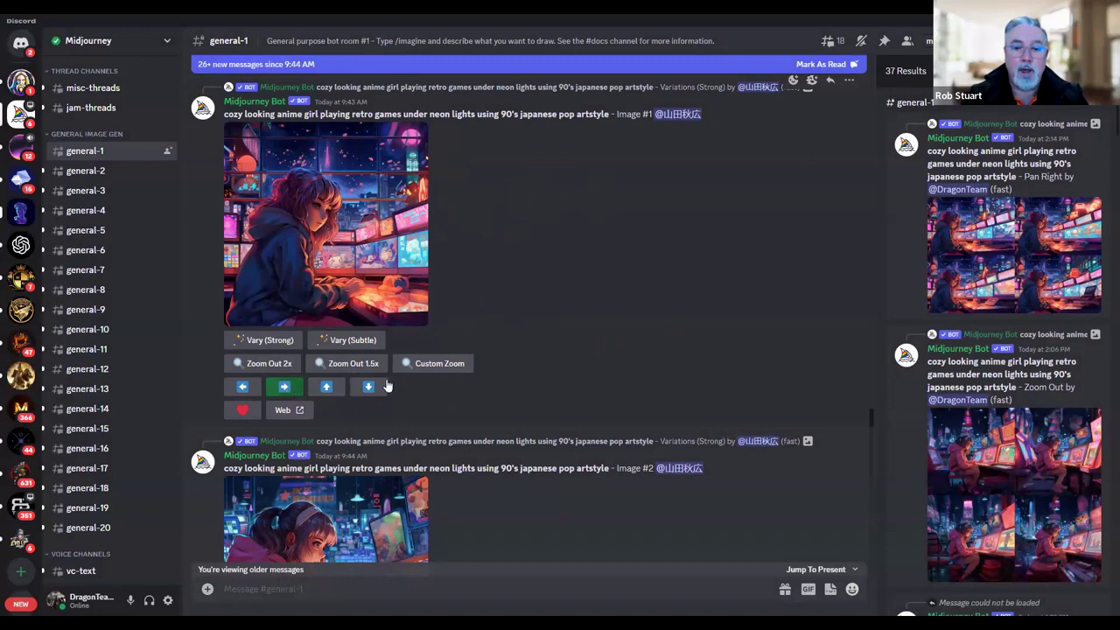
pyautogui.click(989, 235)
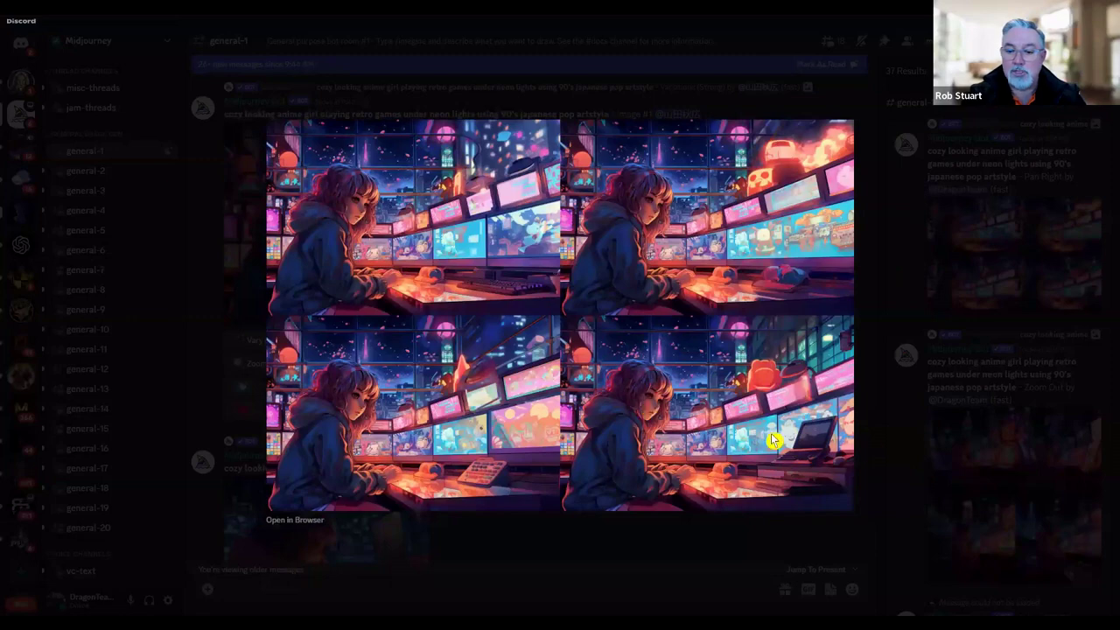
pyautogui.click(903, 339)
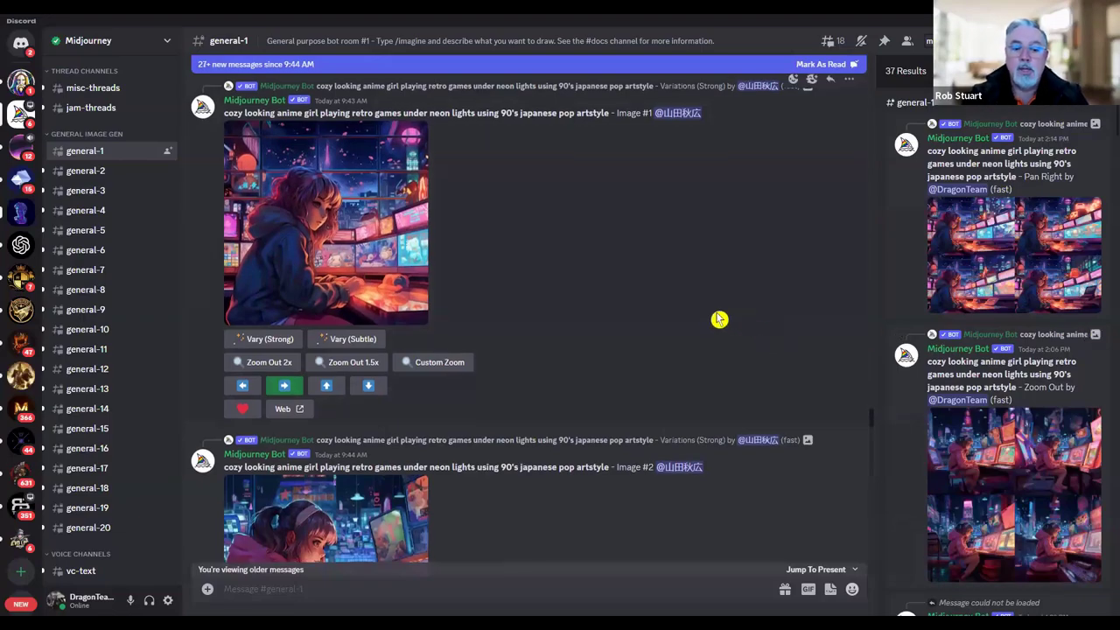
# Find Image #2 of the anime girl in the channel and view its Zoom Out results enlarged, closing the preview
pyautogui.scroll(-3, 718, 319)
pyautogui.scroll(-2, 718, 319)
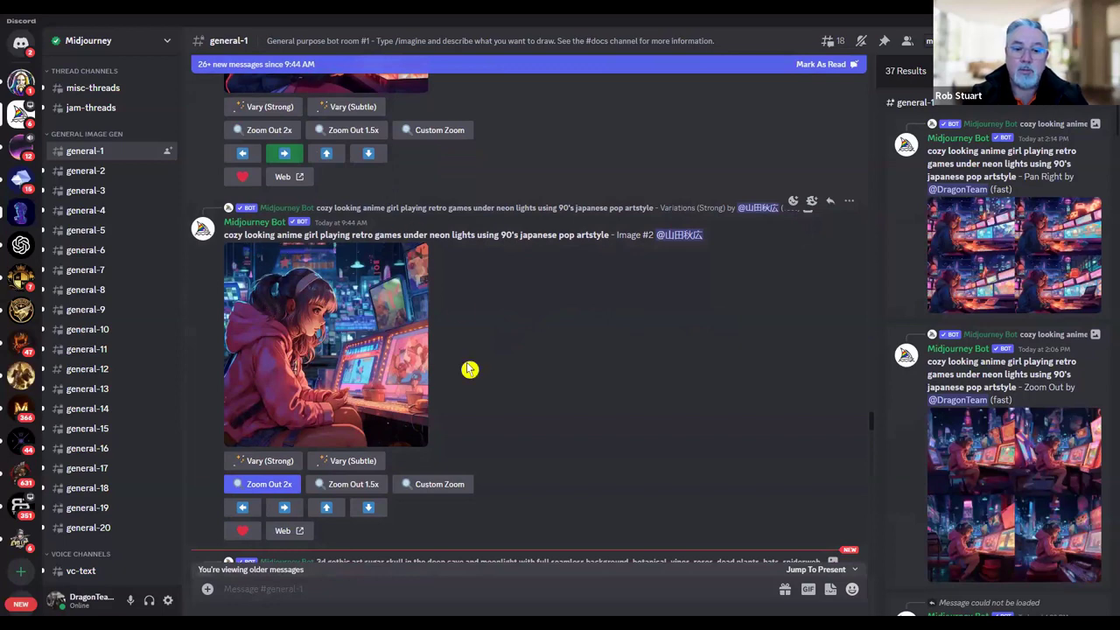
pyautogui.scroll(-1, 282, 438)
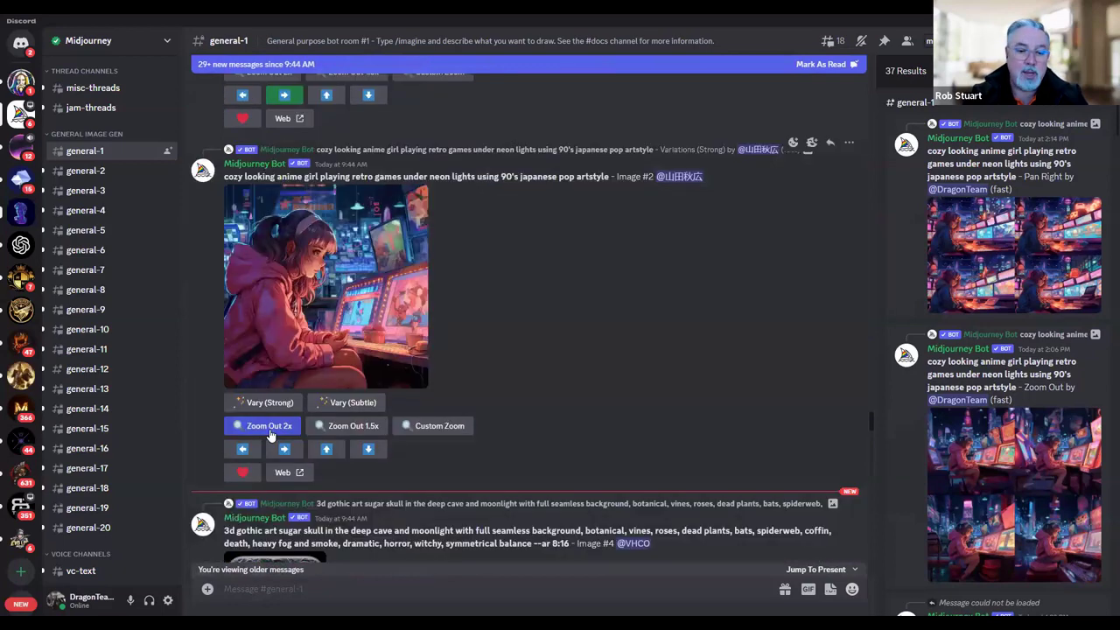
pyautogui.click(993, 477)
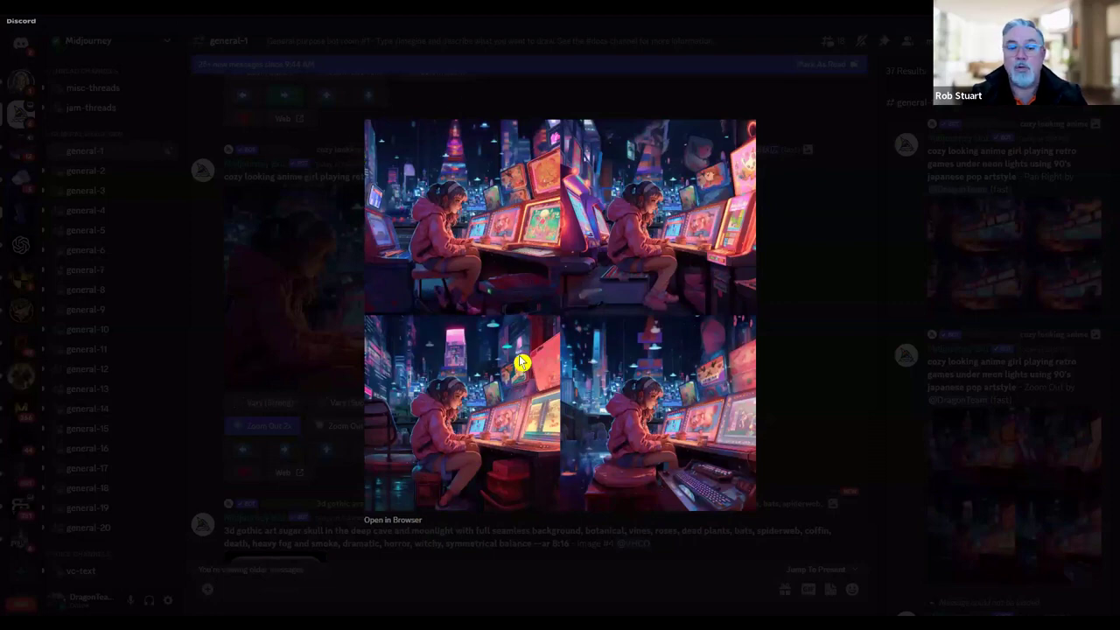
pyautogui.click(868, 283)
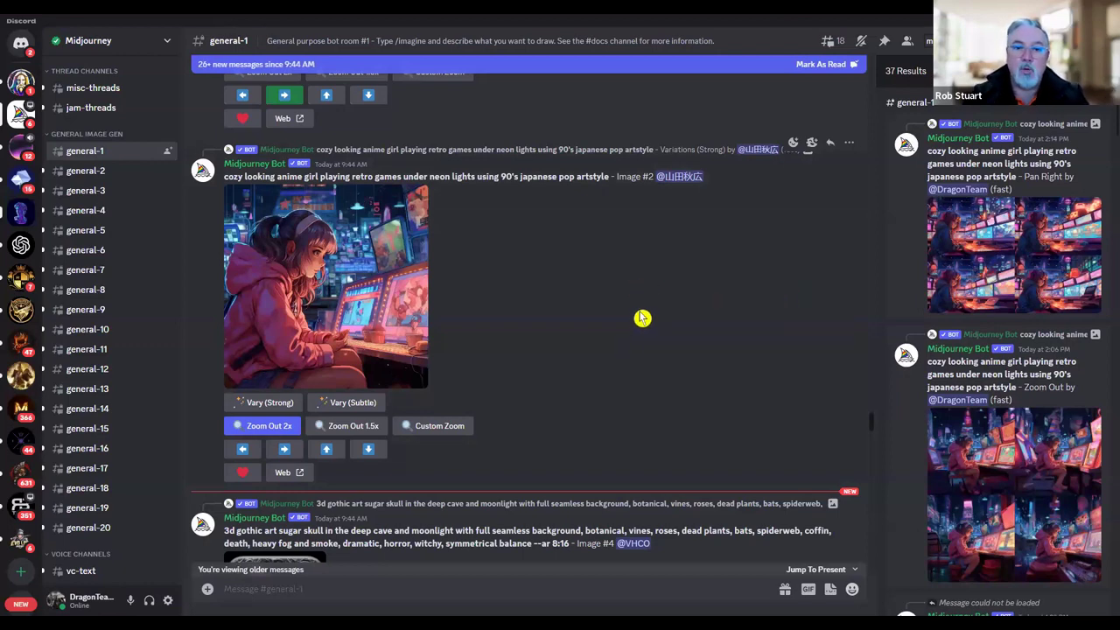
# Browse the older Midjourney search results past the orc warrior and website mockups to the fantasy dragon images
pyautogui.scroll(-10, 920, 322)
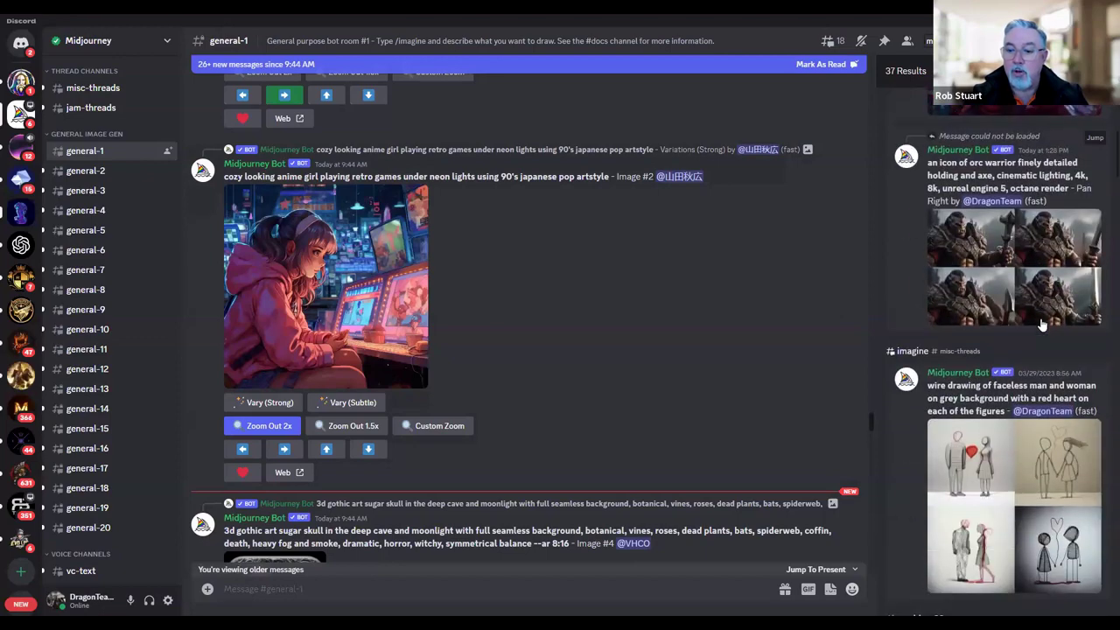
pyautogui.scroll(-8, 1042, 327)
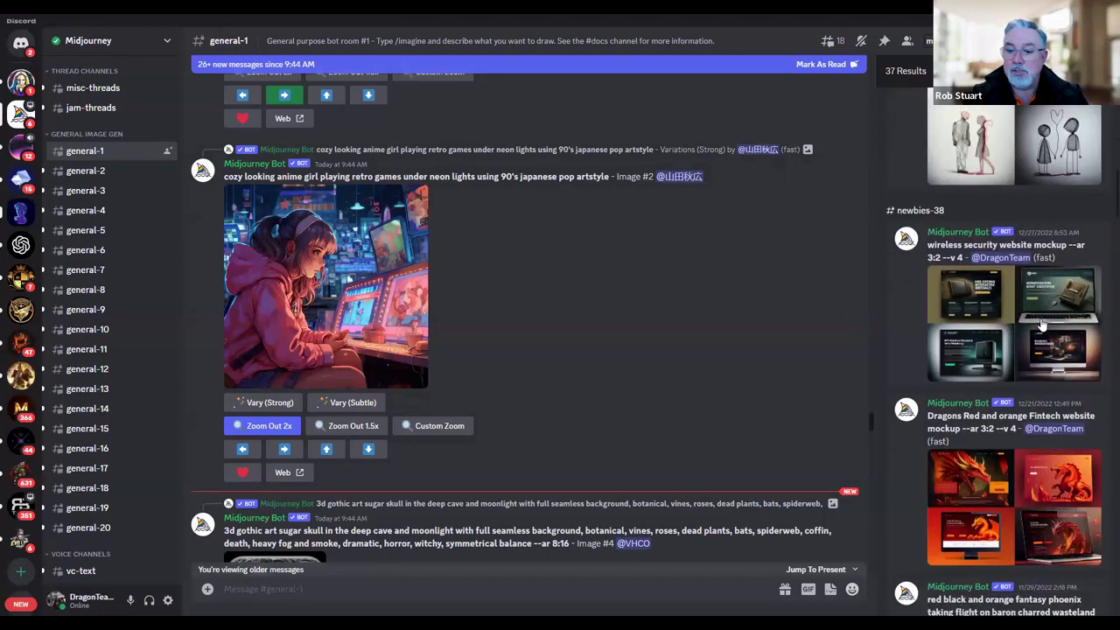
pyautogui.scroll(-8, 1042, 326)
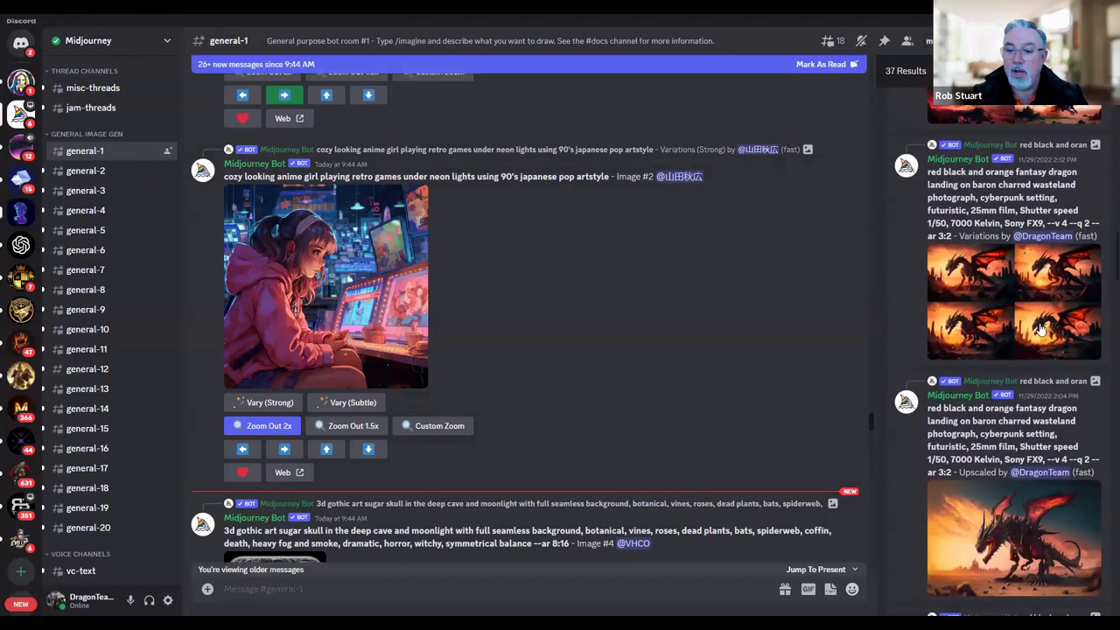
# View the upscaled red, black and orange fantasy dragon with spread wings enlarged, closing the preview
pyautogui.scroll(-3, 1042, 327)
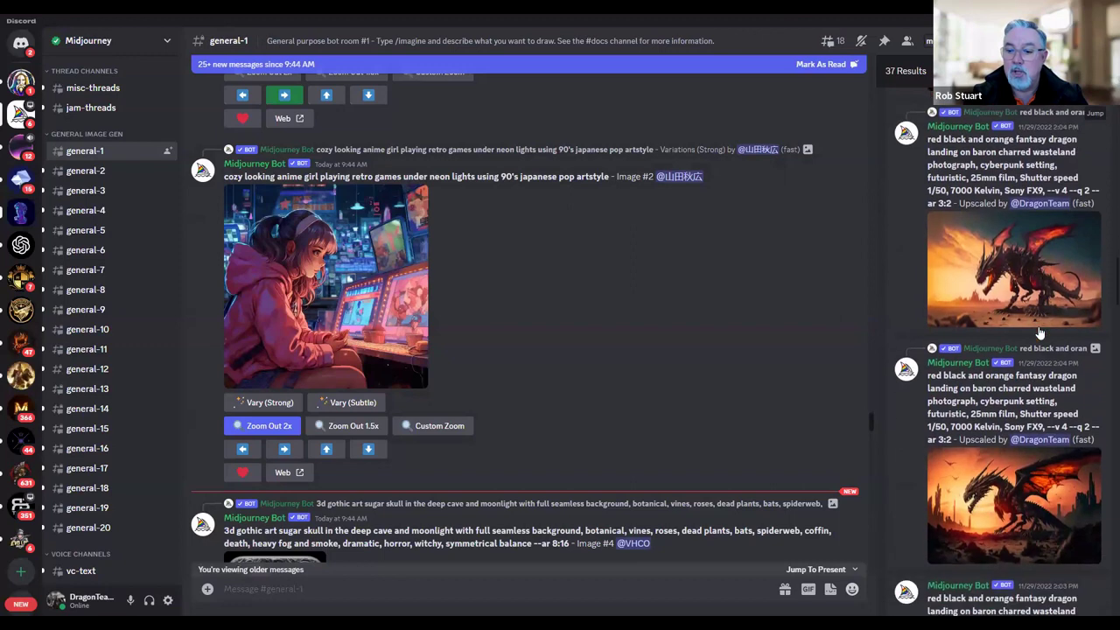
pyautogui.click(1018, 518)
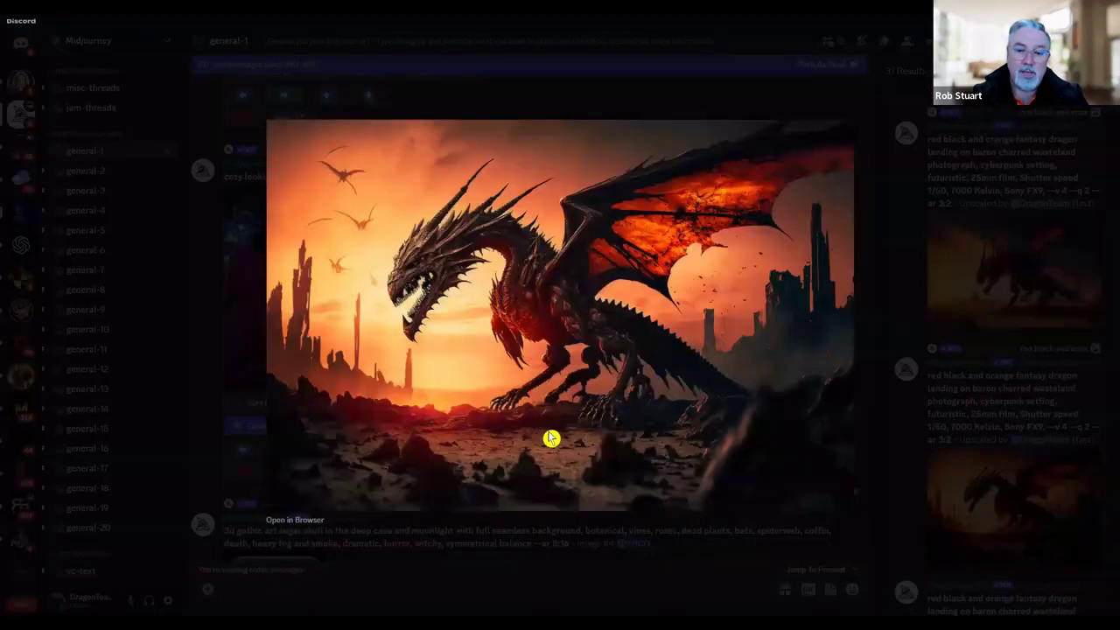
pyautogui.click(977, 326)
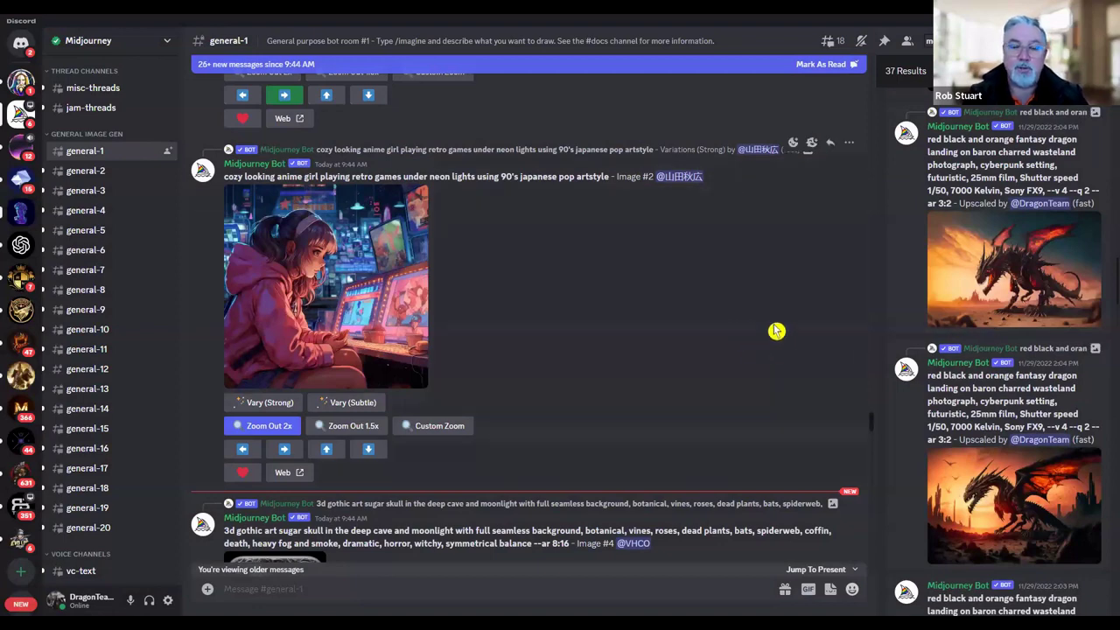
# Browse the older Midjourney search results past the little dragons in santa hats and the girl riding a purple dragonfly
pyautogui.scroll(-5, 1014, 352)
pyautogui.scroll(-5, 1015, 352)
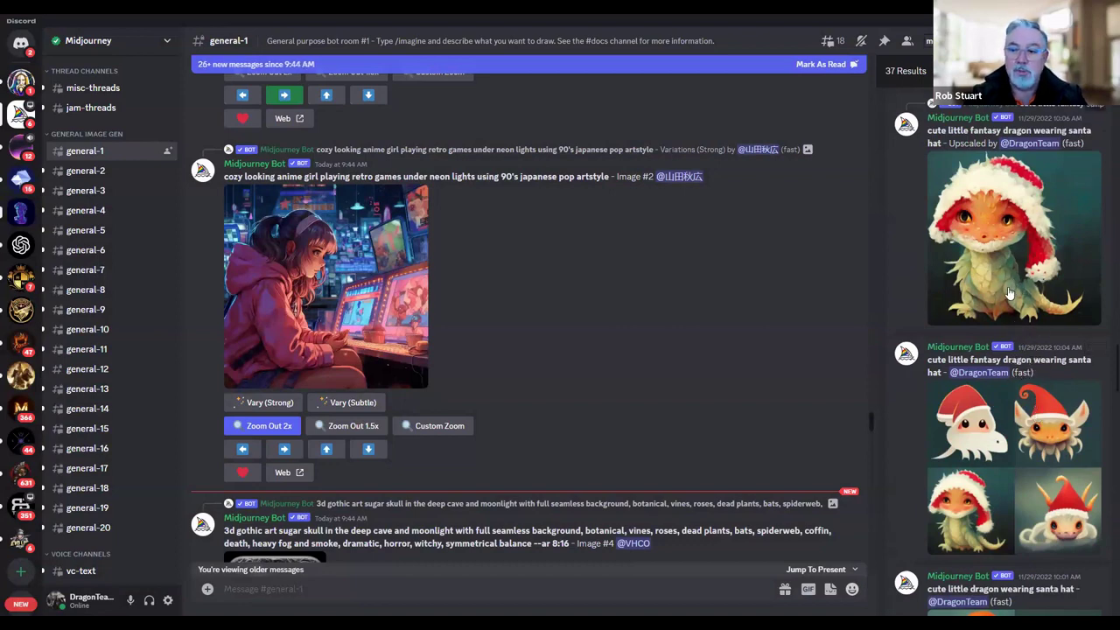
pyautogui.scroll(-4, 1010, 293)
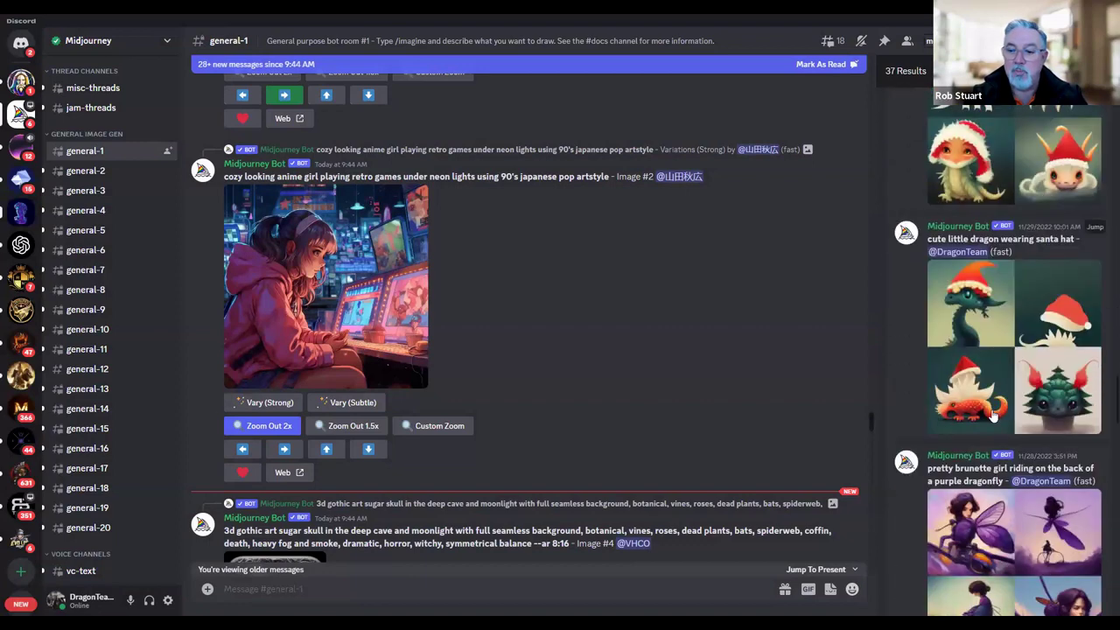
pyautogui.scroll(-5, 1015, 351)
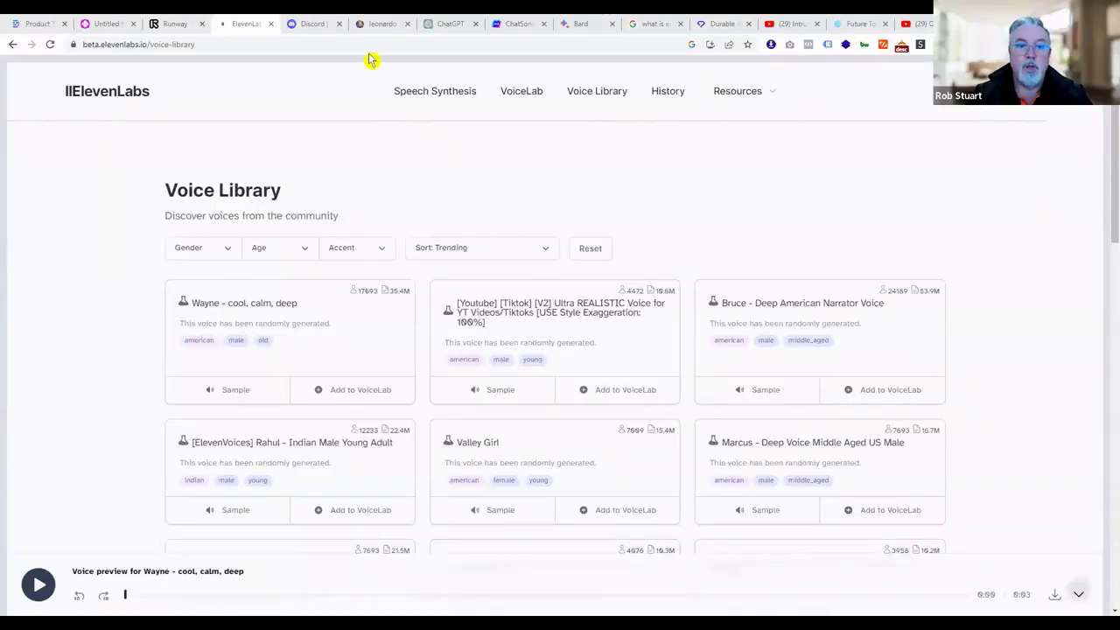
# Switch past Leonardo.Ai to ChatGPT and ask "What does E=MC2 mean"
pyautogui.click(383, 23)
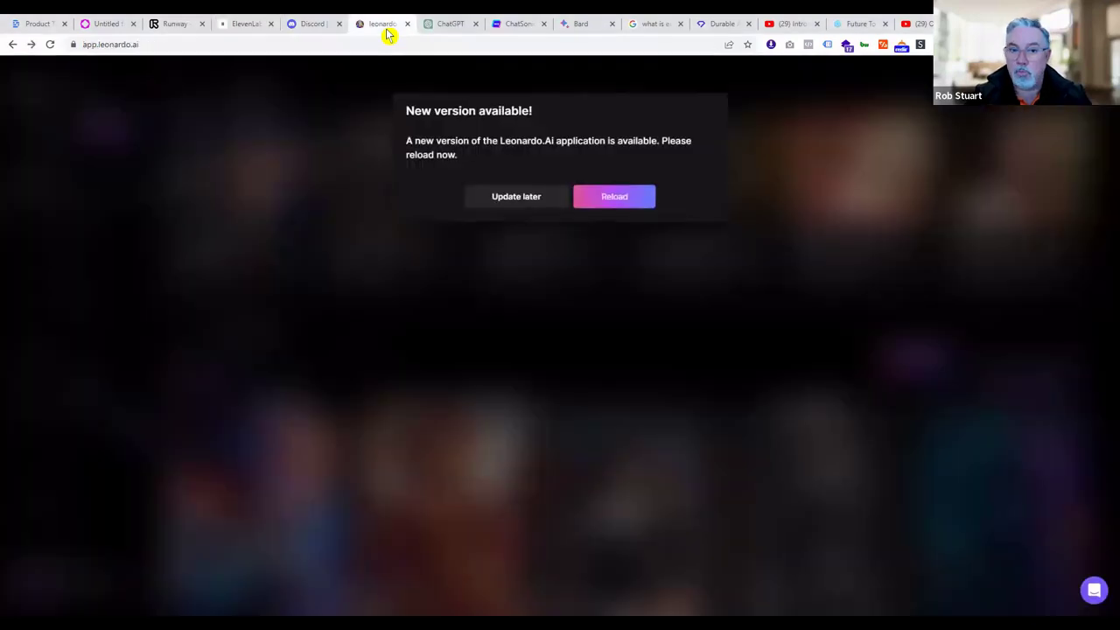
pyautogui.click(449, 26)
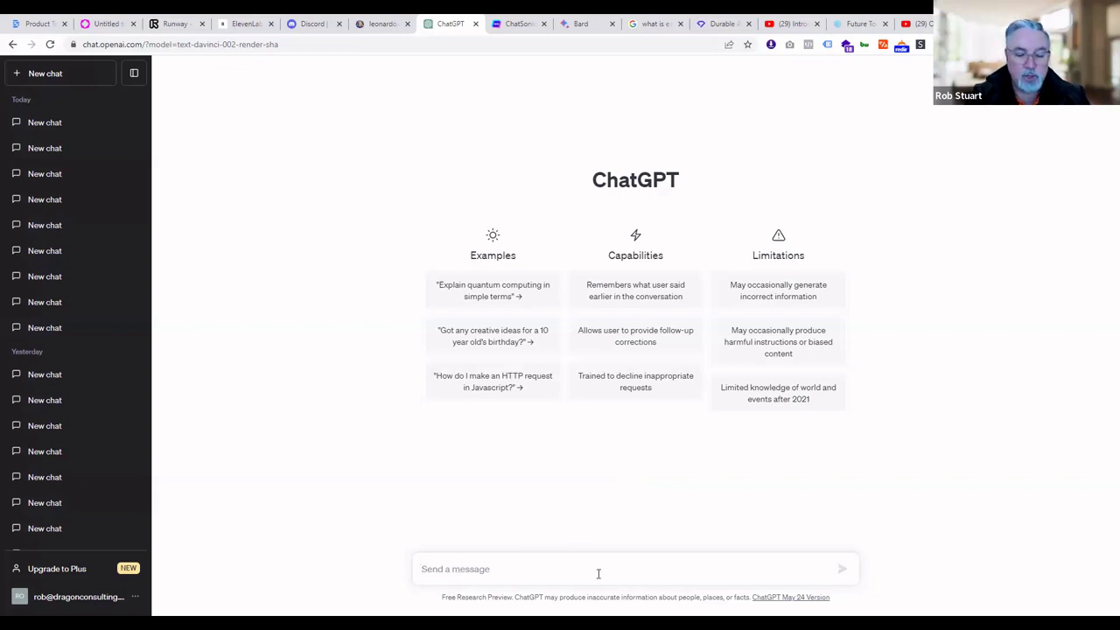
pyautogui.write('What does E=MC2')
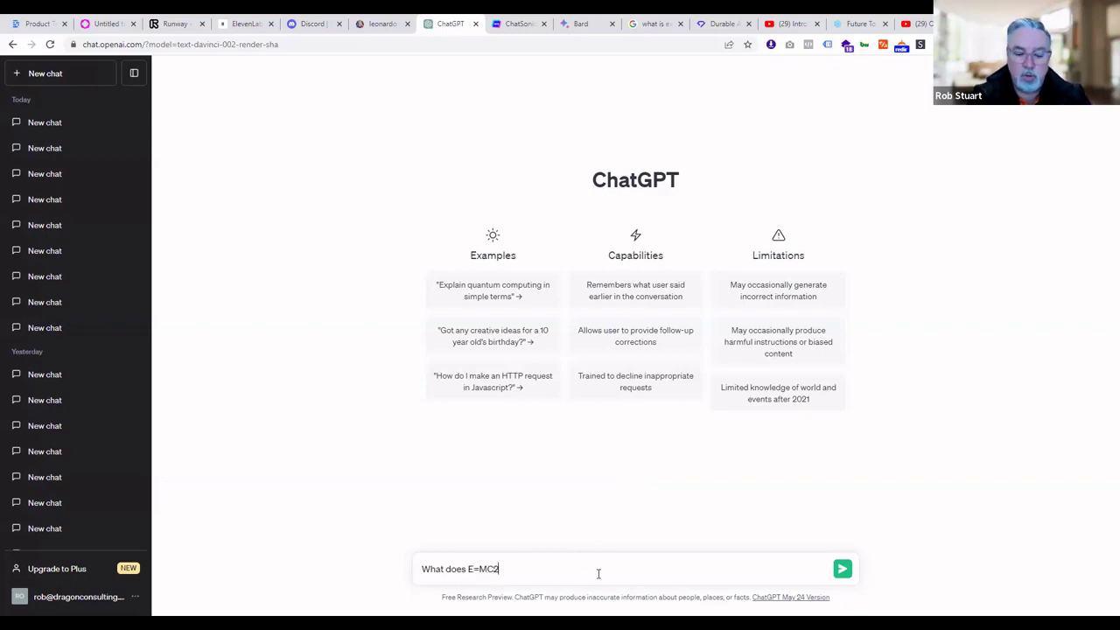
pyautogui.write(' mean')
pyautogui.press('Return')
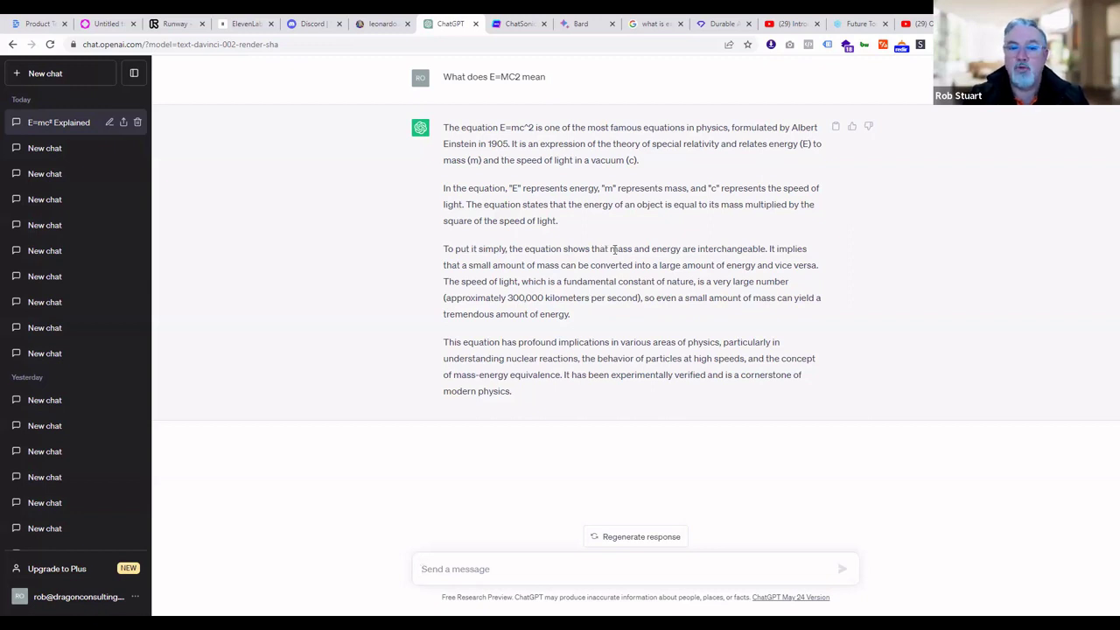
# Look over the Chatsonic landing page with its sample chat and switch to Google Bard
pyautogui.click(519, 26)
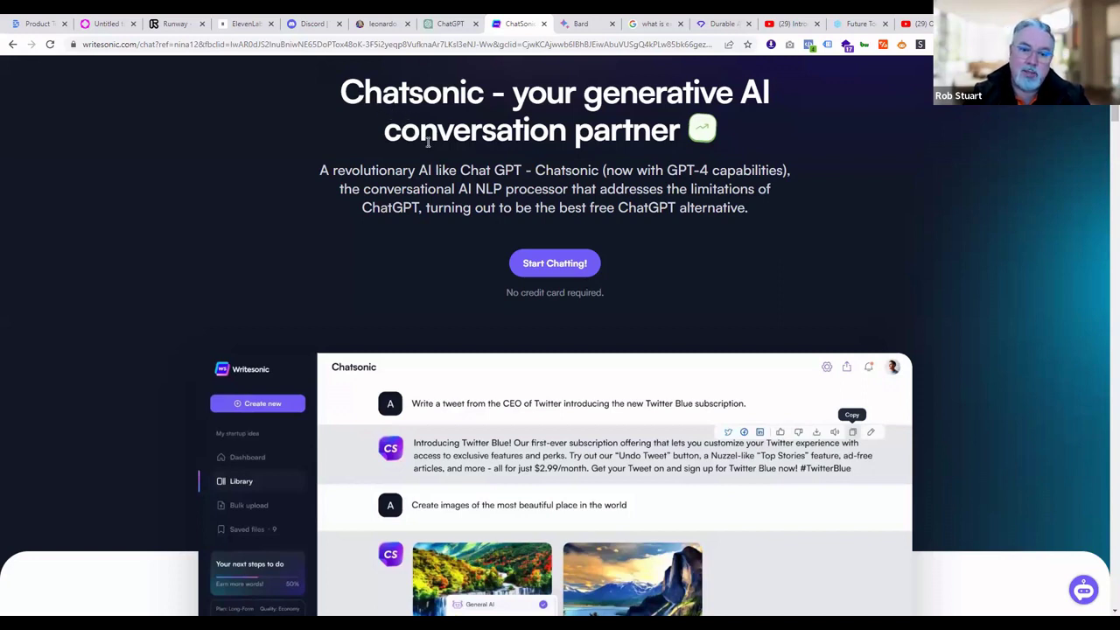
pyautogui.scroll(-1, 447, 162)
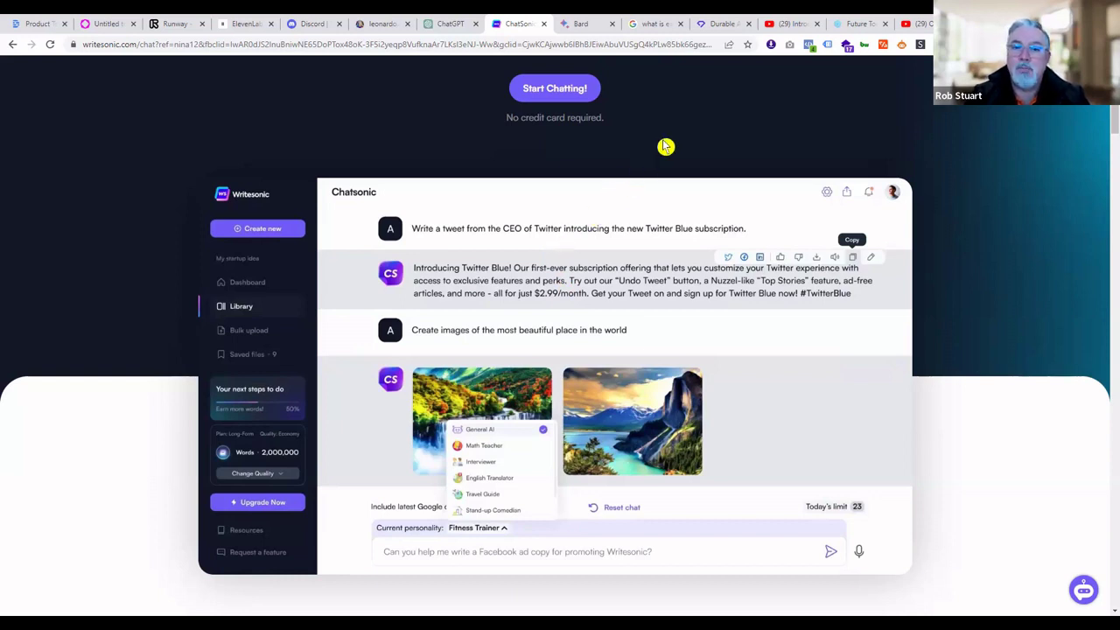
pyautogui.click(579, 27)
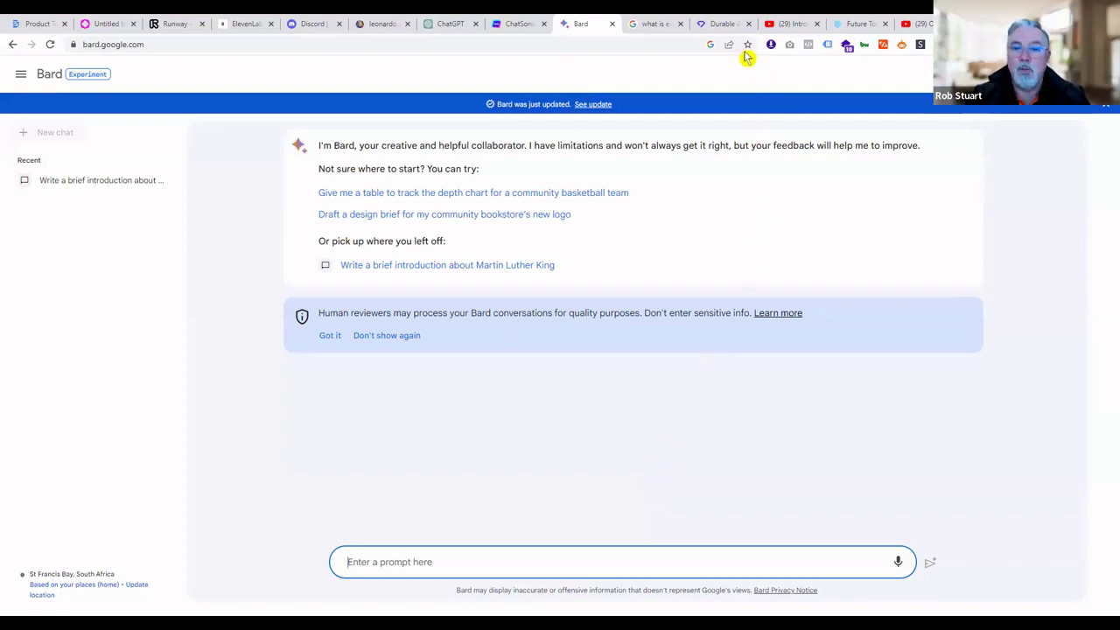
# Switch to Durable and start generating a website with Landscaping as the business type
pyautogui.click(723, 29)
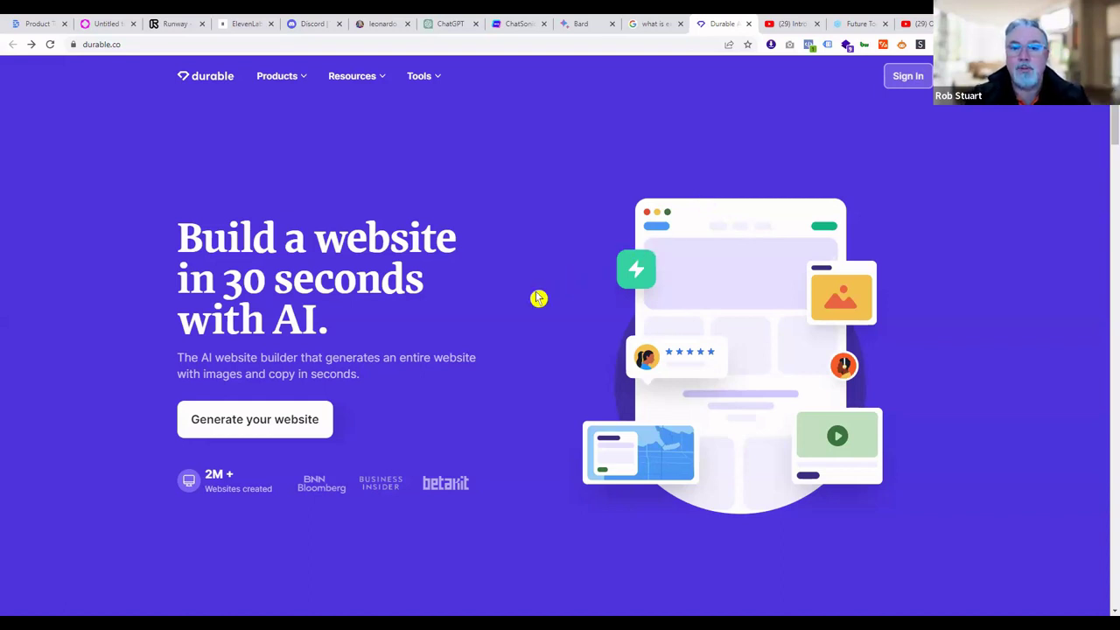
pyautogui.click(263, 424)
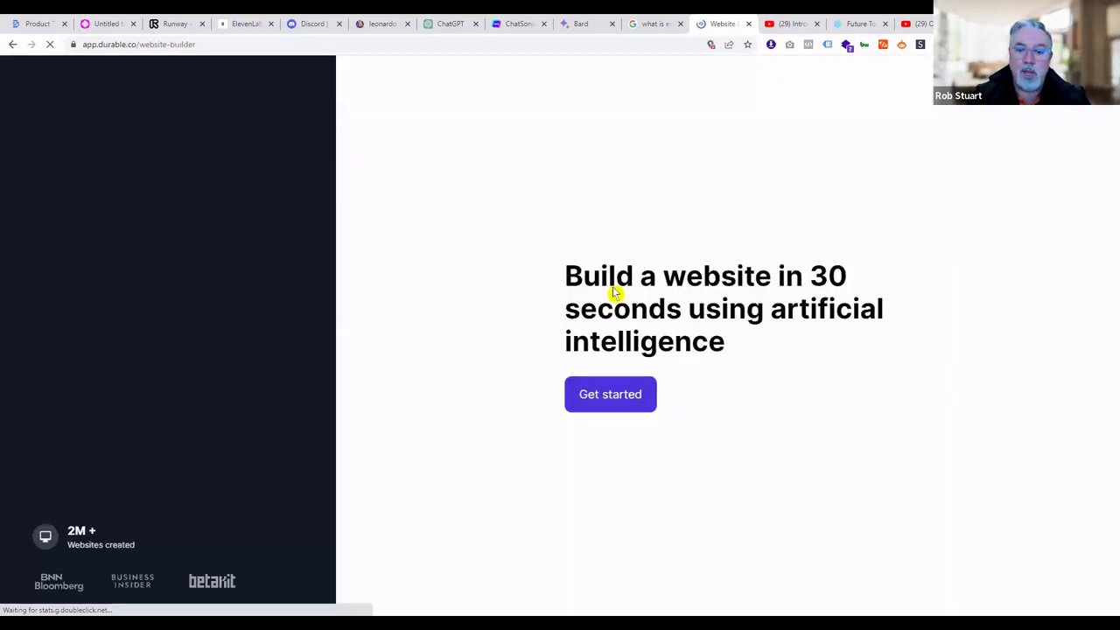
pyautogui.click(614, 396)
pyautogui.click(727, 386)
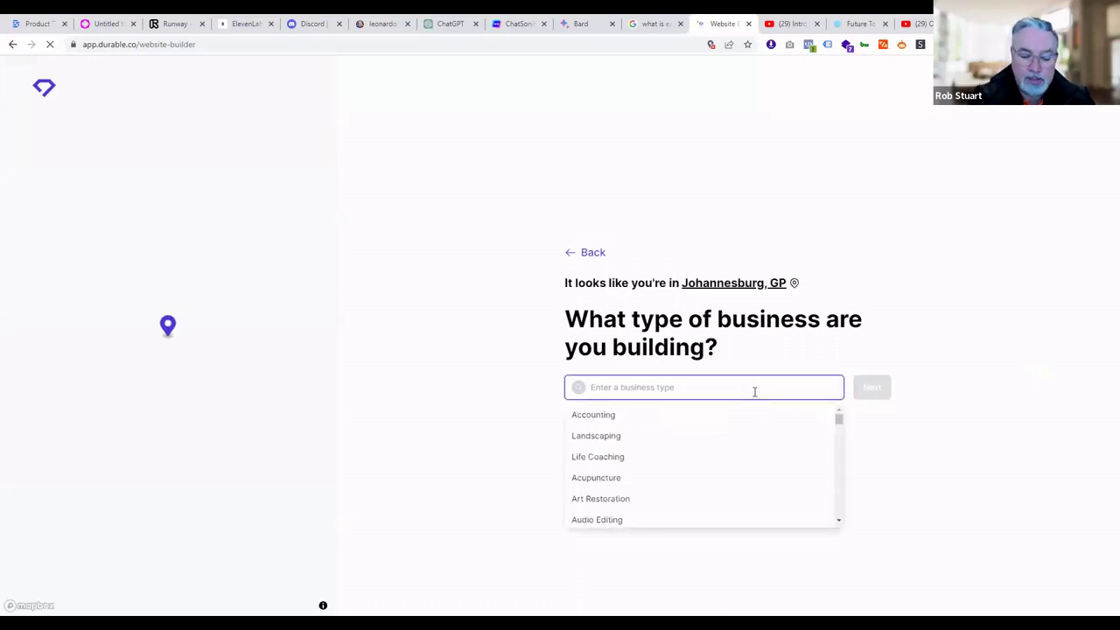
pyautogui.click(597, 436)
pyautogui.click(872, 389)
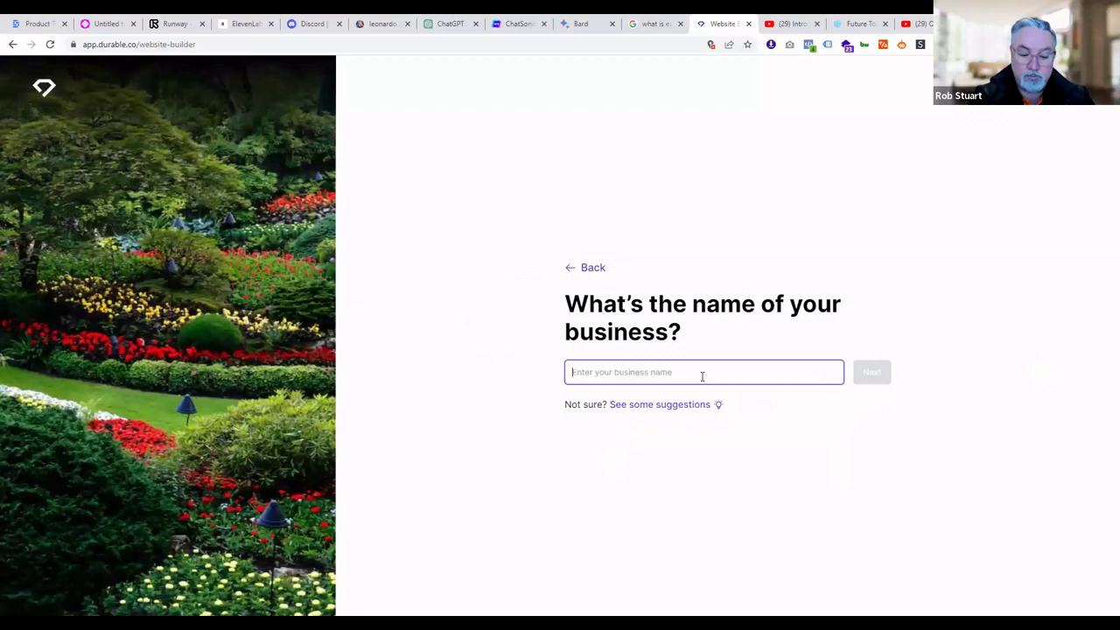
# Name the business "Best Roses", generate the website and open the finished result
pyautogui.write('Best Roses')
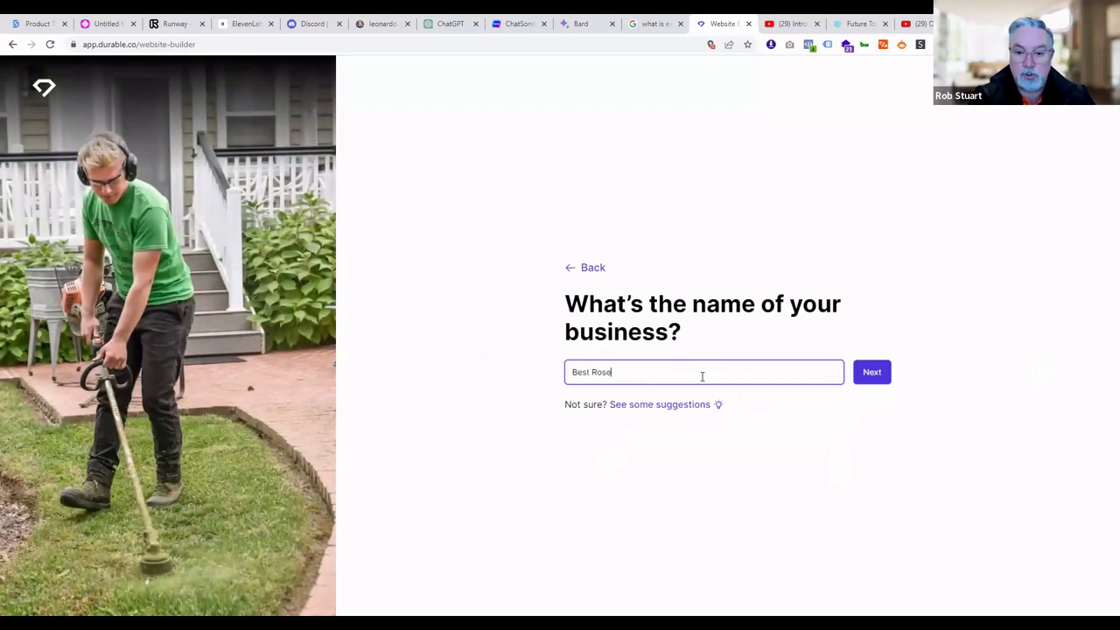
pyautogui.click(870, 374)
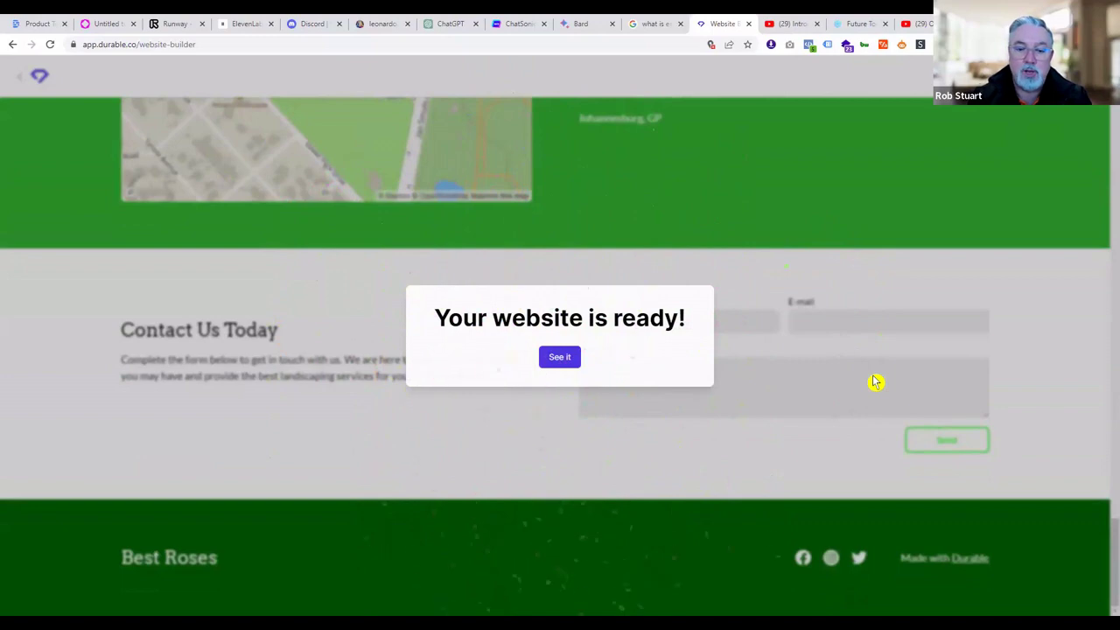
pyautogui.click(566, 360)
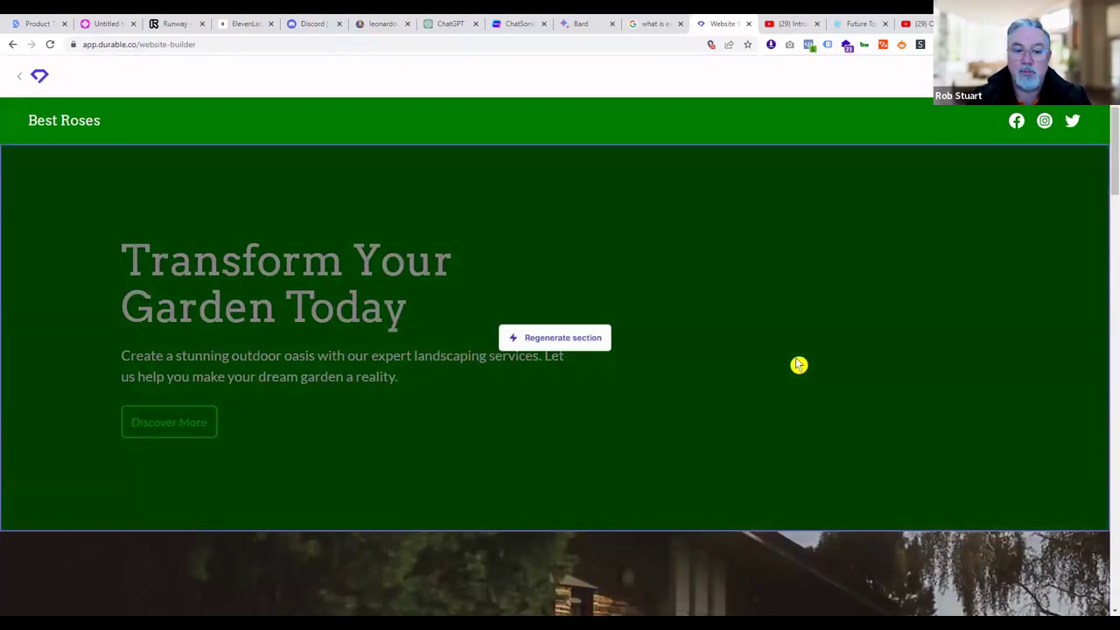
# Review the generated Best Roses site from the hero banner through the About and Our Services sections
pyautogui.scroll(-3, 798, 365)
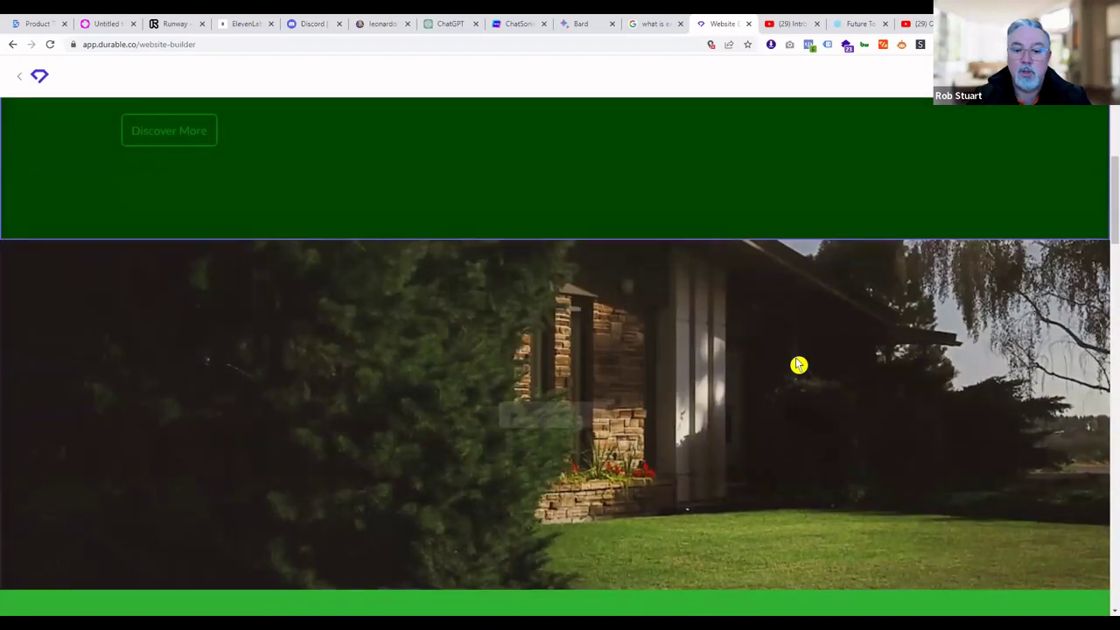
pyautogui.scroll(-1, 799, 365)
pyautogui.scroll(-3, 799, 365)
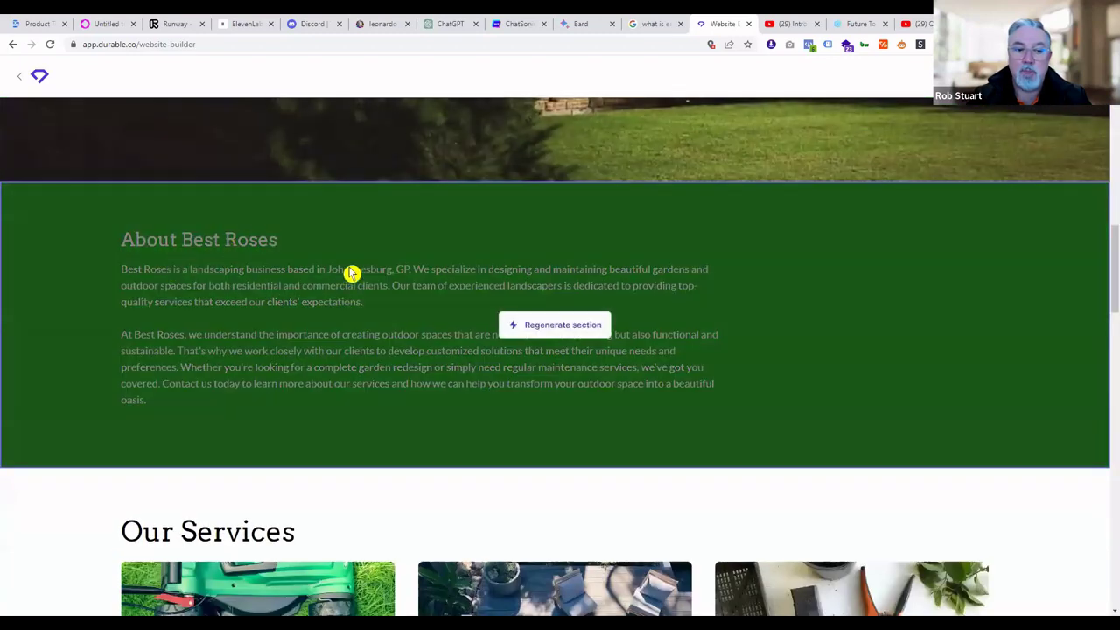
pyautogui.scroll(-3, 901, 298)
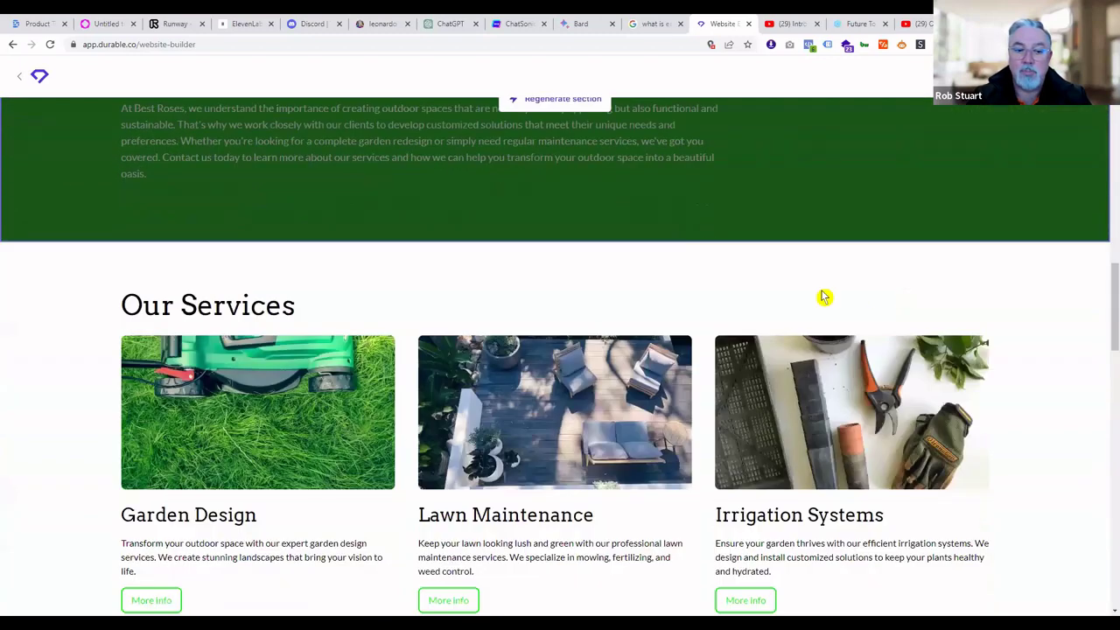